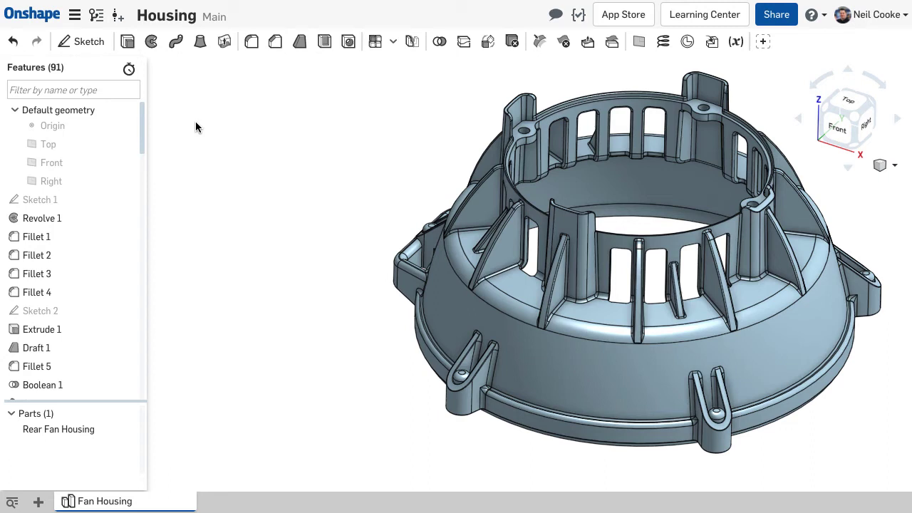
Pick Nylon (density 1.180e-3 g/mm³) from the standard library as the Rear Fan Housing's material
right_click(108, 433)
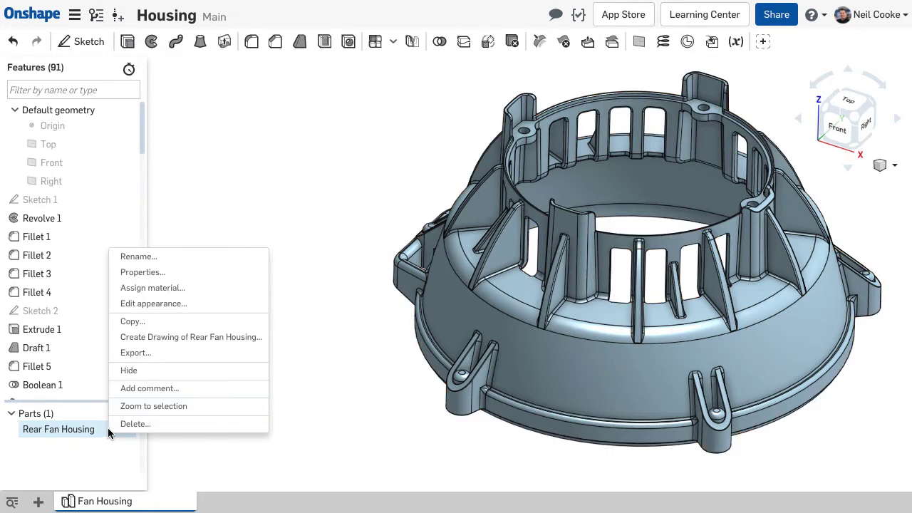
left_click(220, 292)
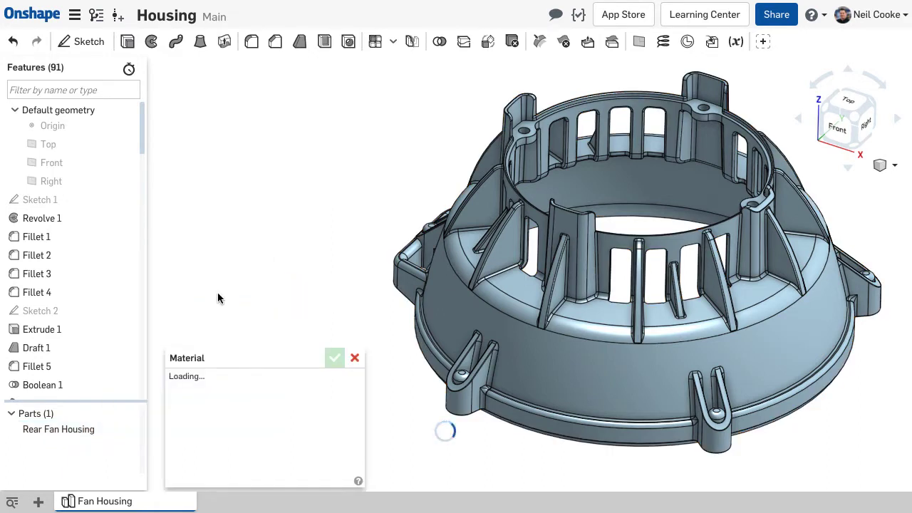
left_click(242, 404)
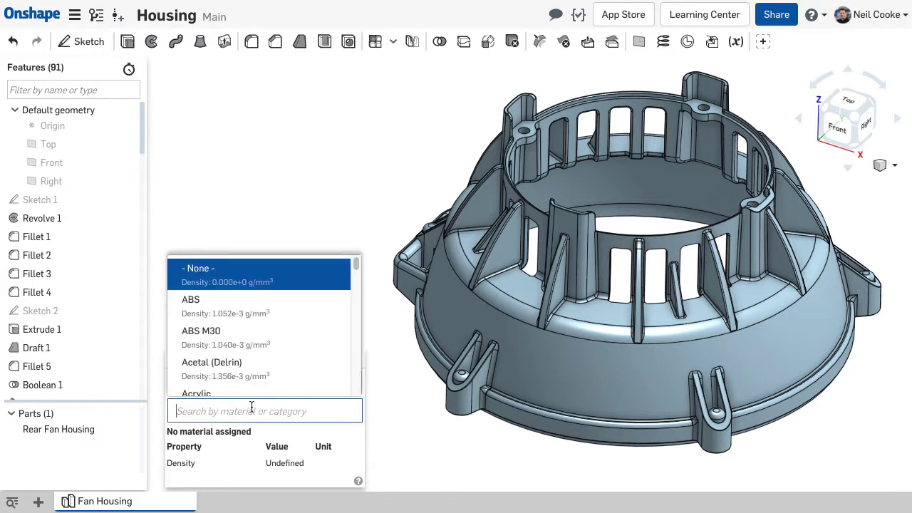
type("nylon")
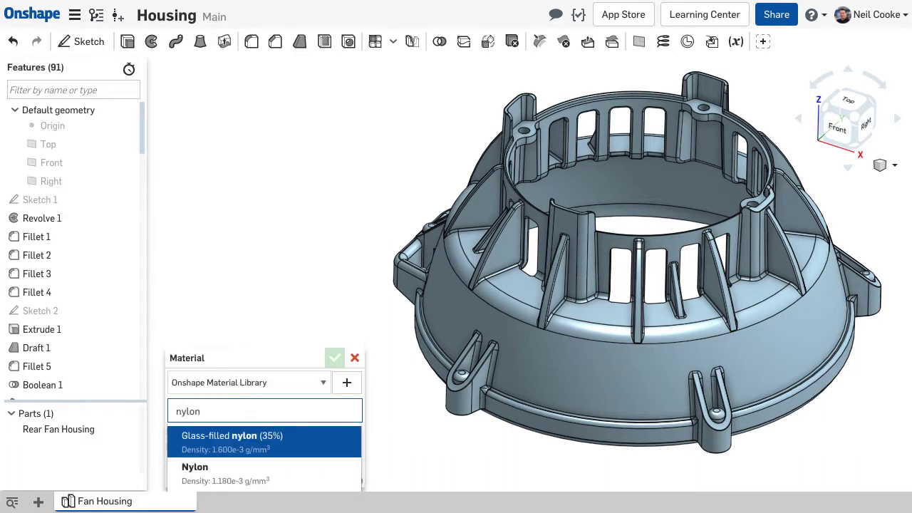
left_click(240, 471)
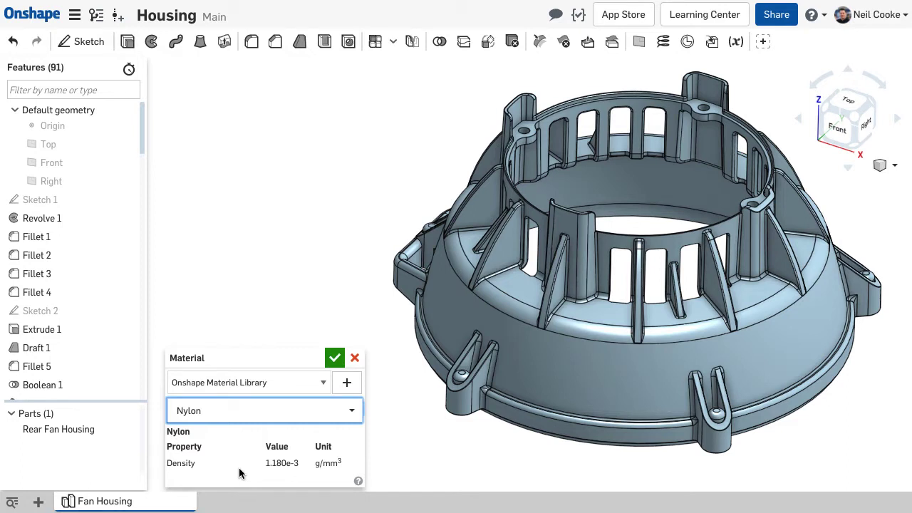
Add the Plastics library from custom.mat in My Onshape to the material settings
left_click(343, 389)
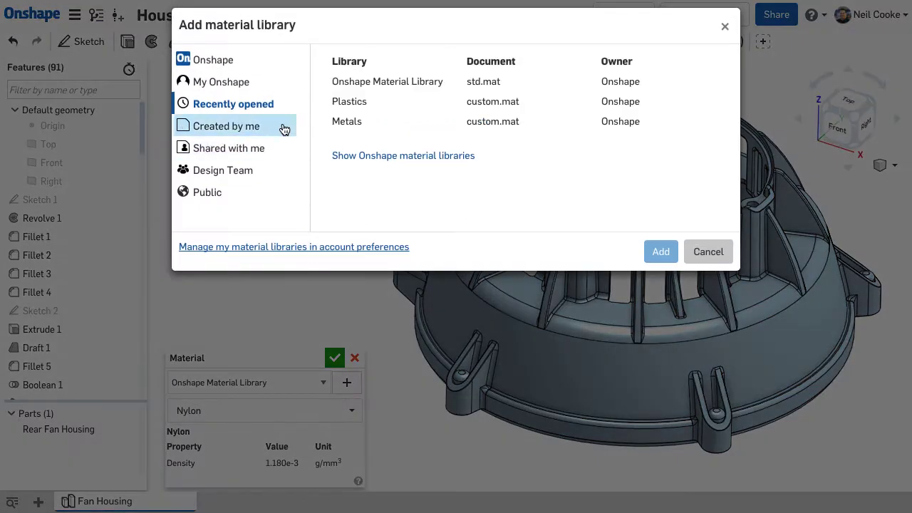
left_click(276, 90)
left_click(338, 123)
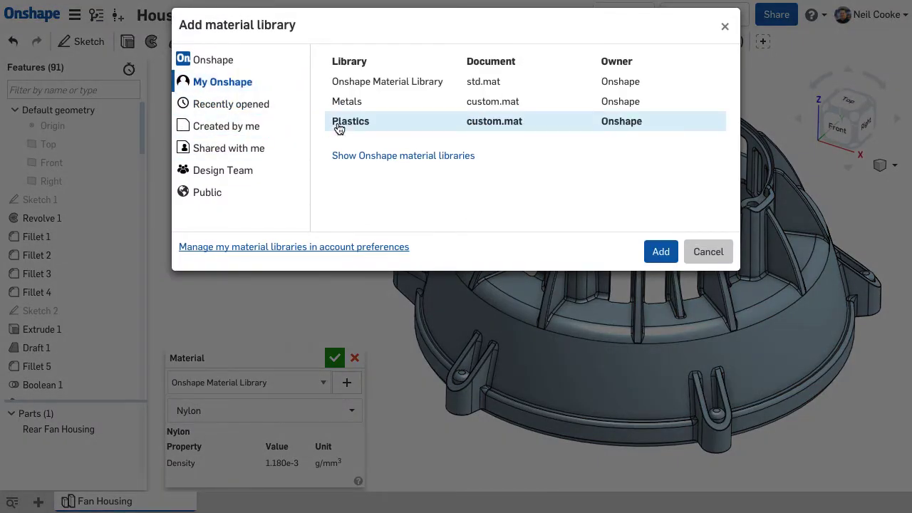
left_click(661, 251)
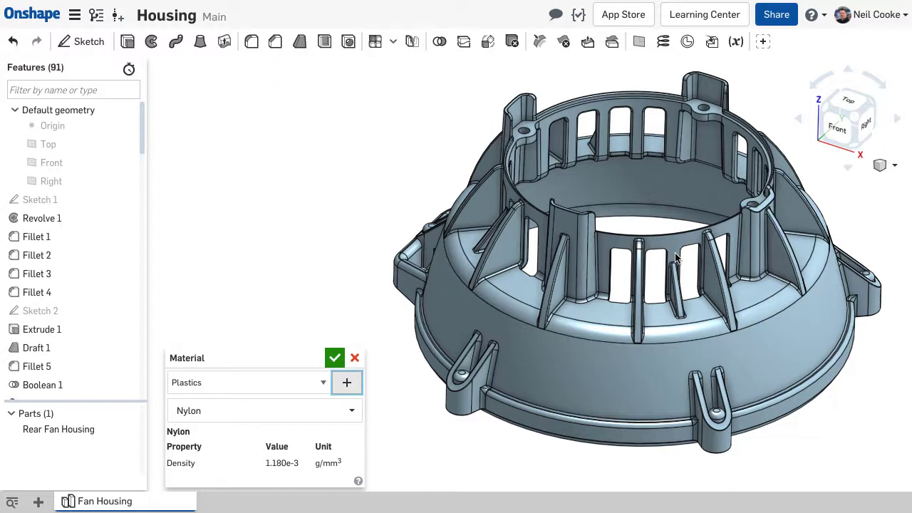
Choose Nylon 66, 20% Carbon Fiber Filled from the Plastics library materials
left_click(352, 411)
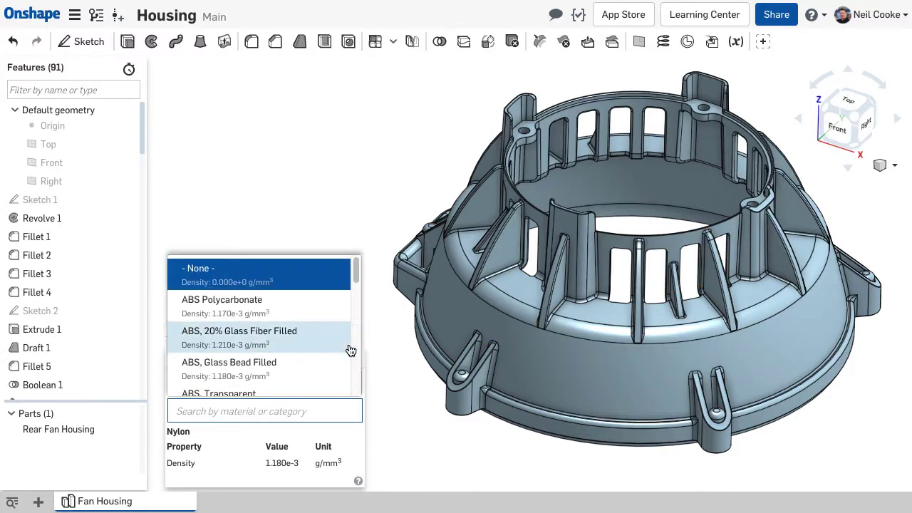
left_click_drag(360, 277, 360, 342)
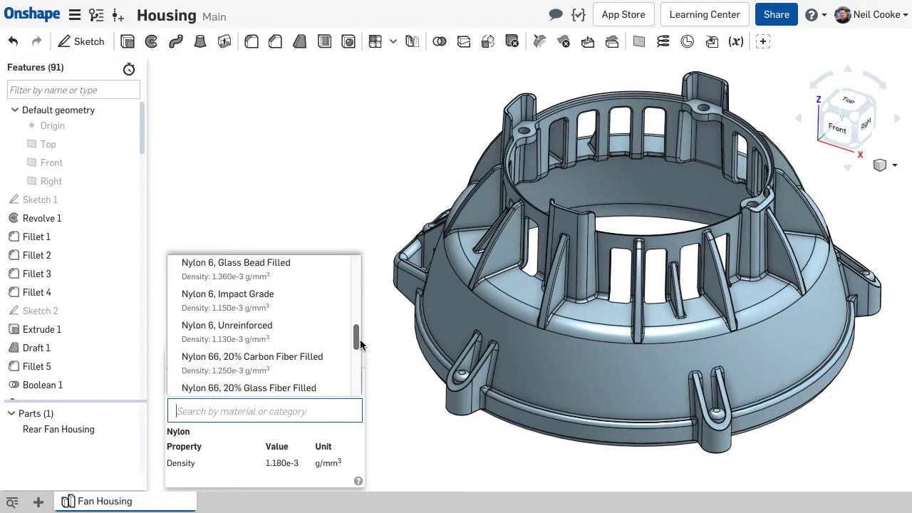
left_click(341, 360)
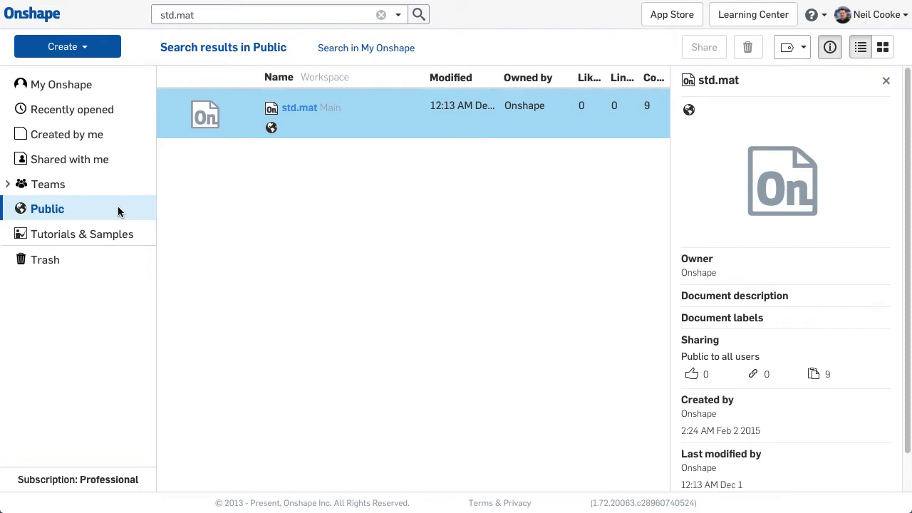
Open the public std.mat document from the search results
left_click(163, 17)
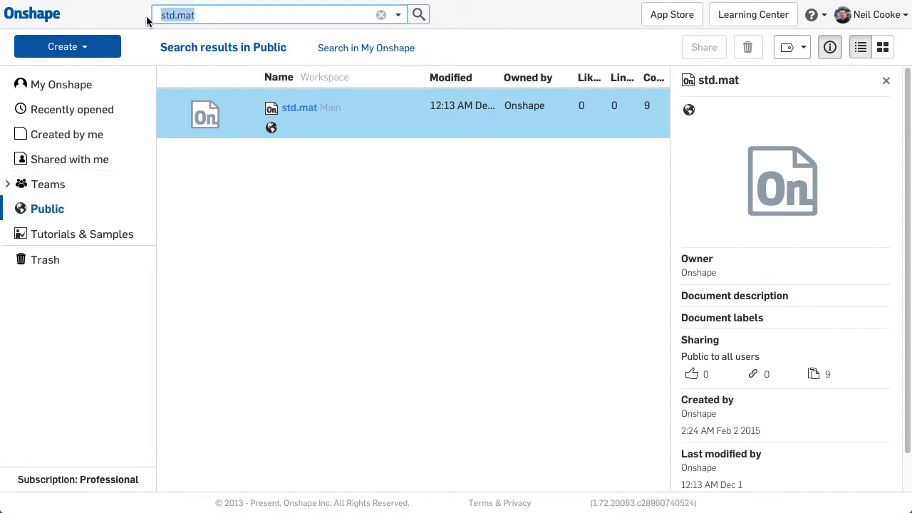
left_click(305, 110)
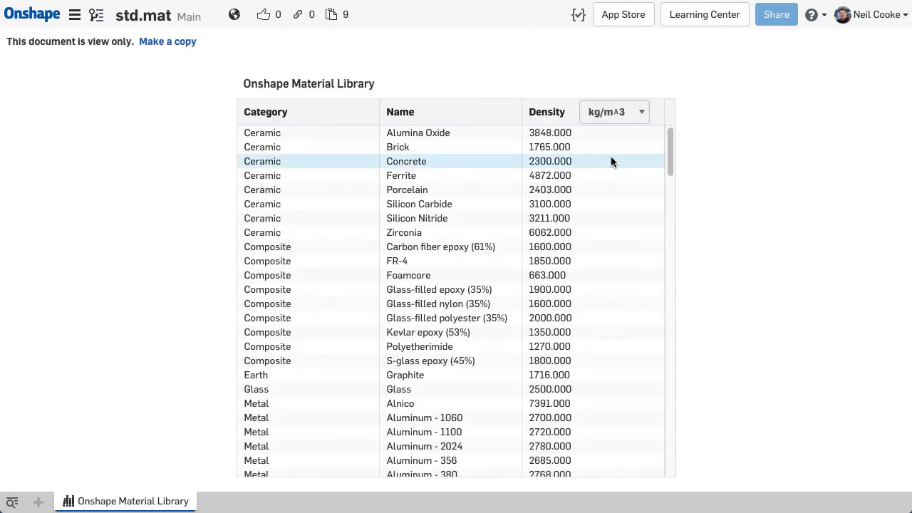
Toggle densities to lb/in^3 and back to kg/m^3, then export the Onshape Material Library table
left_click_drag(670, 139, 683, 100)
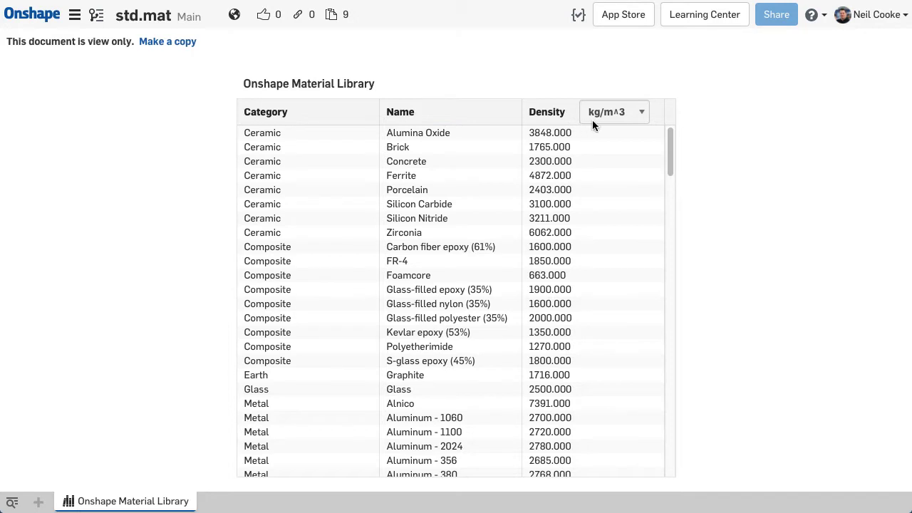
left_click(635, 114)
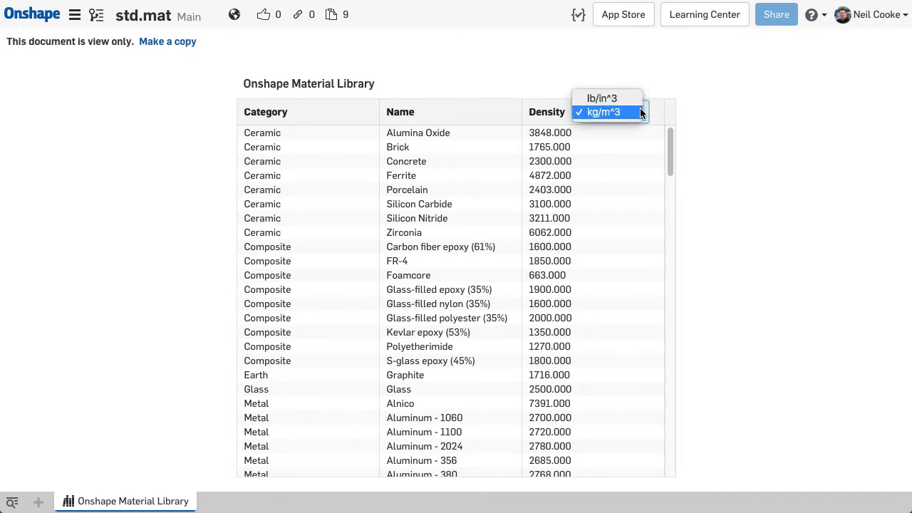
left_click(638, 100)
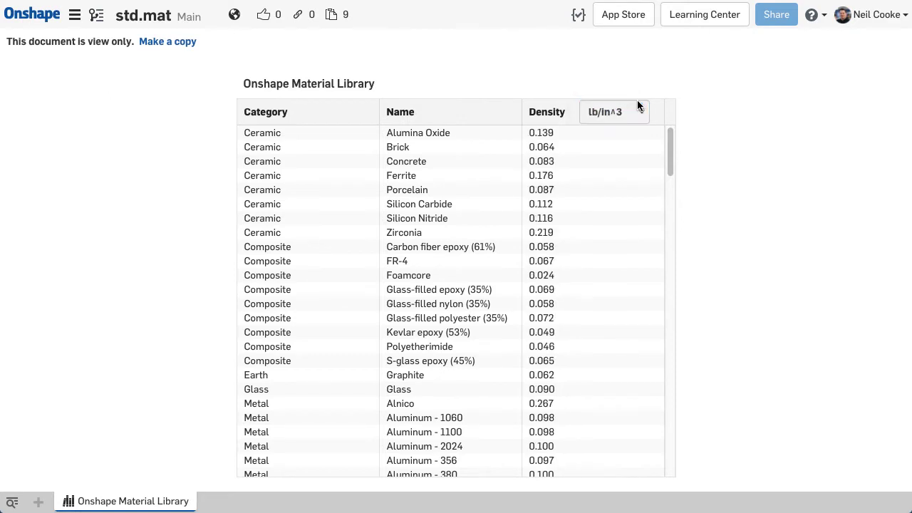
left_click(642, 114)
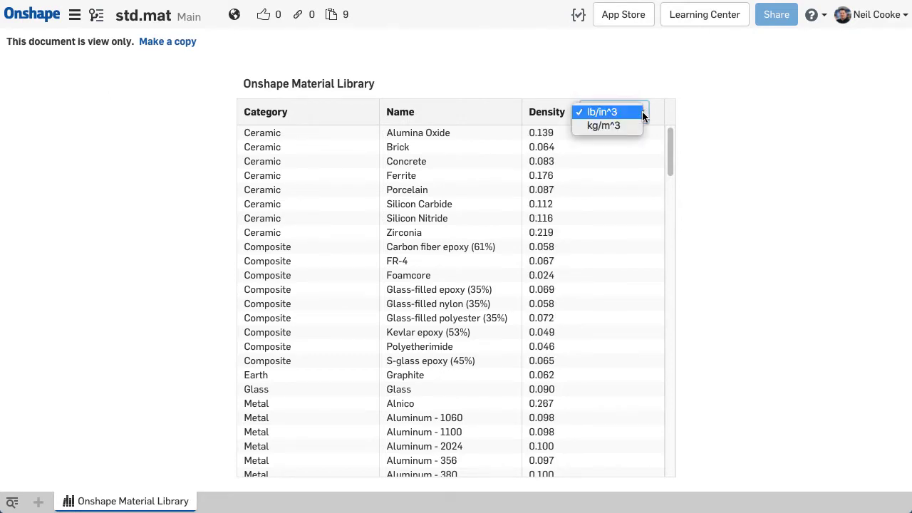
left_click(637, 126)
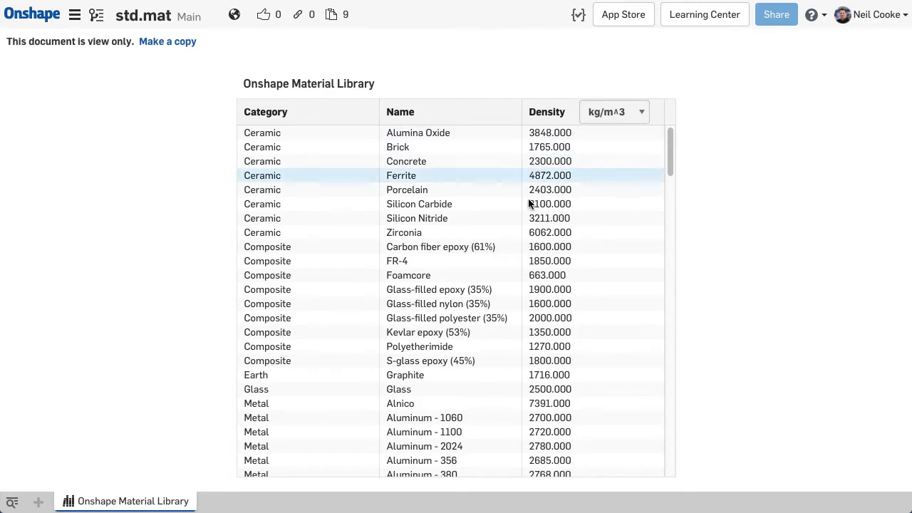
right_click(123, 502)
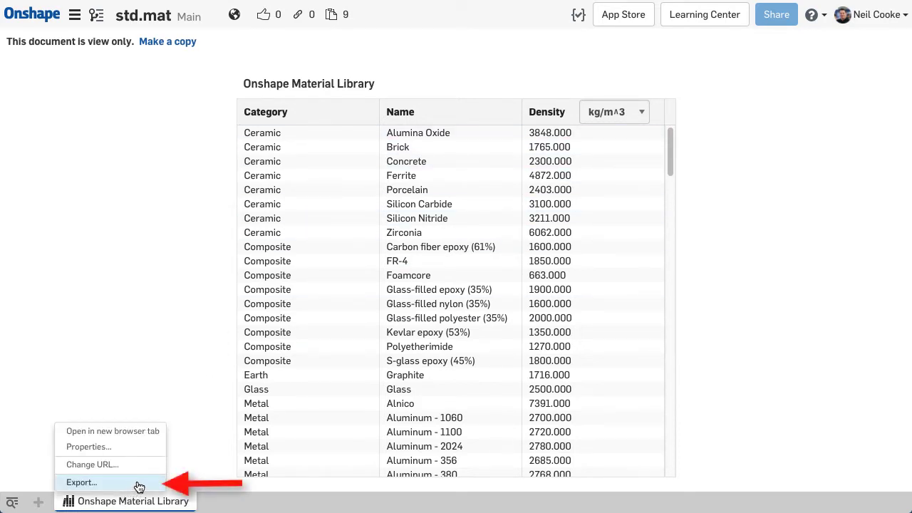
left_click(81, 482)
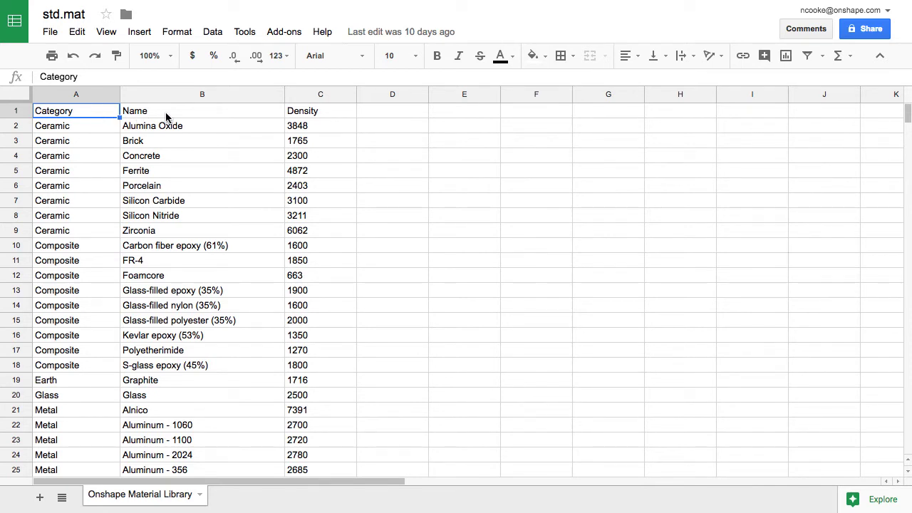
Review the exported sheet's Name and Density headers and scroll down through the materials
left_click(188, 112)
left_click(319, 116)
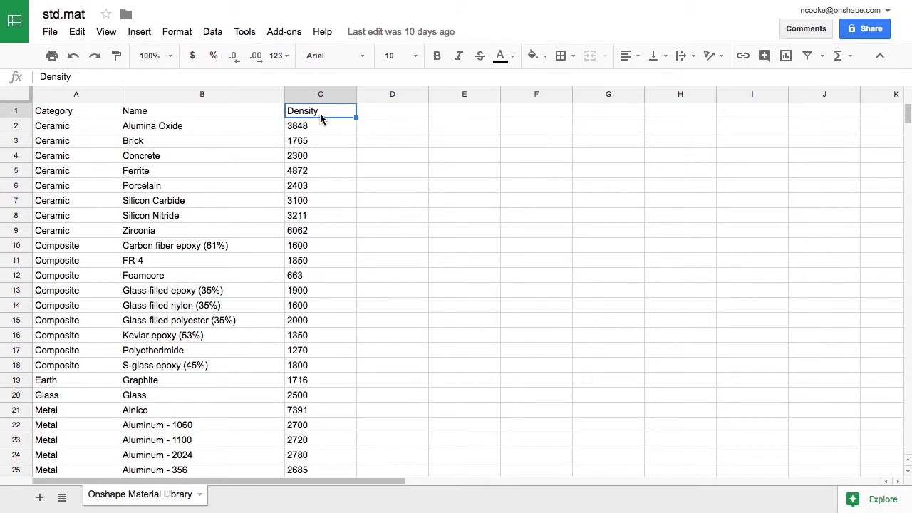
scroll(354, 225, "down", 6)
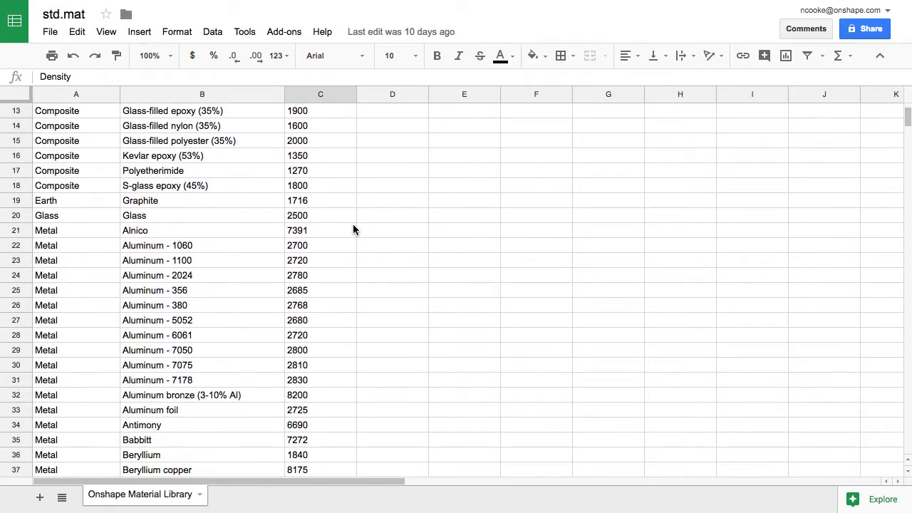
scroll(353, 229, "down", 8)
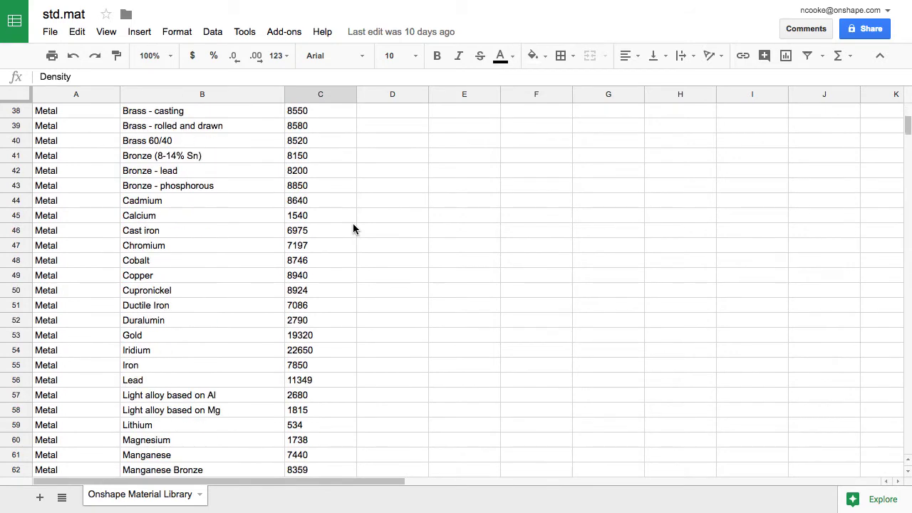
scroll(354, 227, "down", 1)
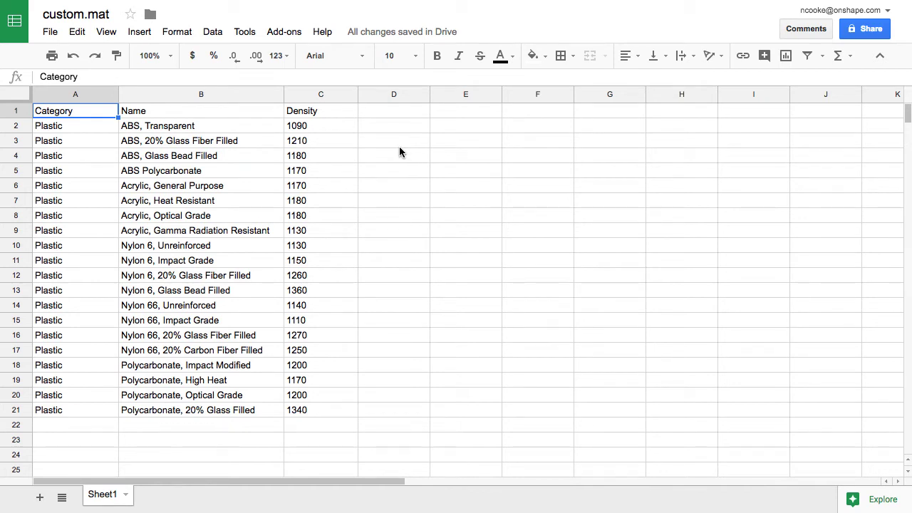
Select the Plastic entries in cells A10 to A17
left_click(93, 94)
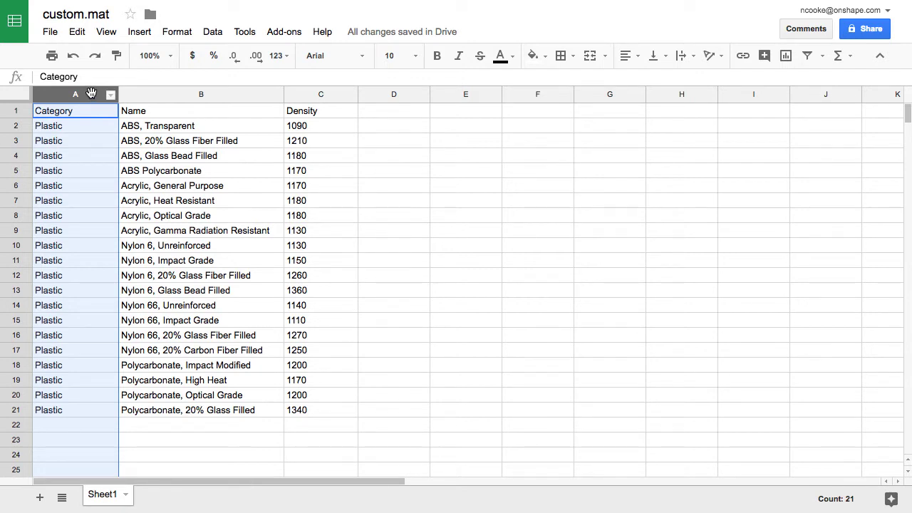
left_click(90, 242)
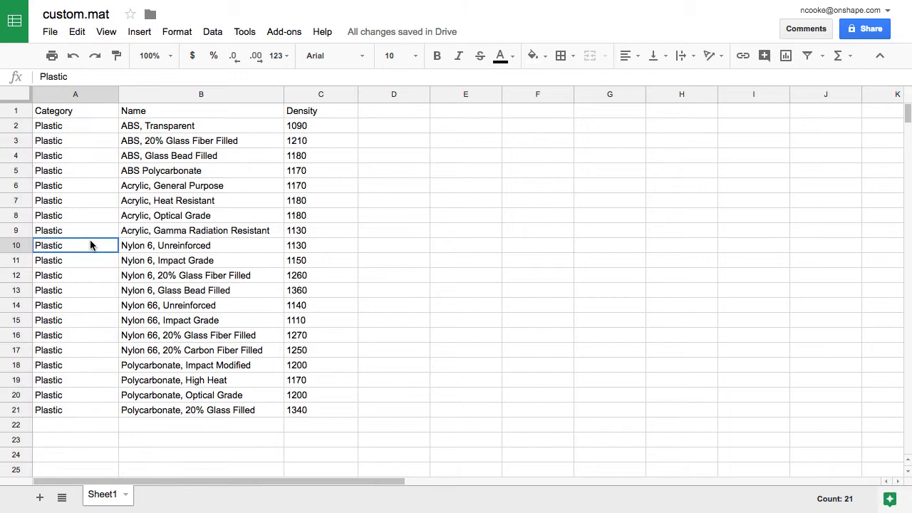
left_click_drag(90, 245, 94, 355)
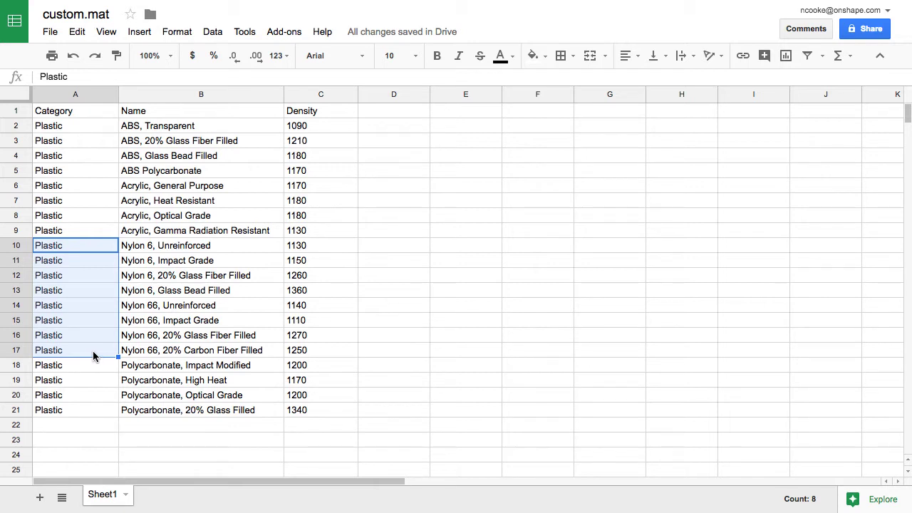
Download the current sheet as Comma-separated values (.csv)
left_click(59, 33)
mouse_move(118, 258)
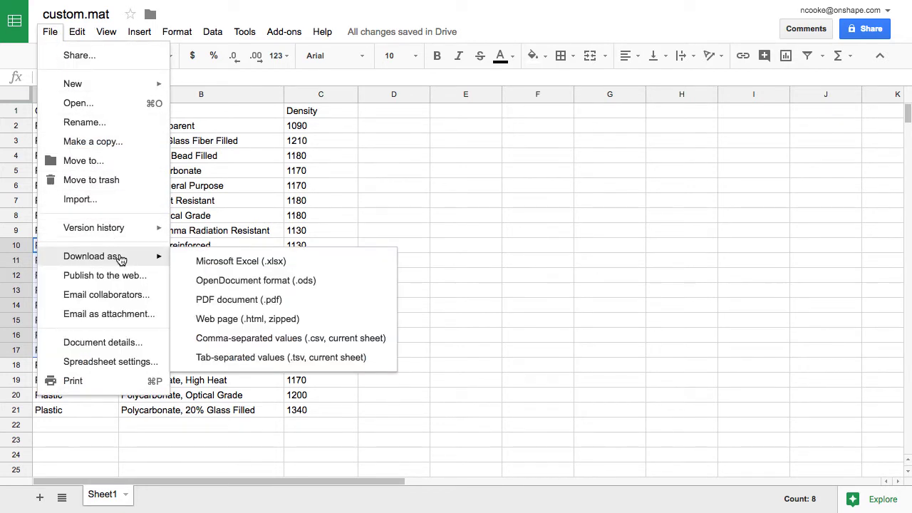
left_click(191, 345)
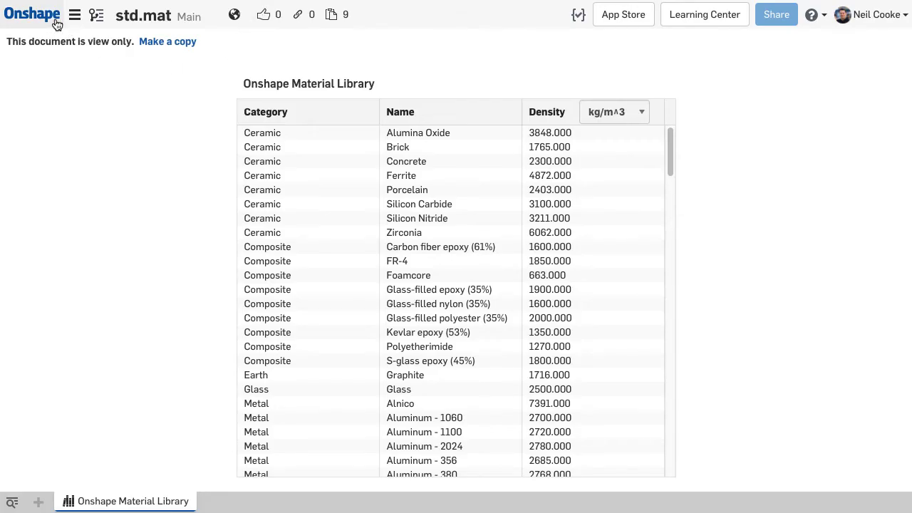
Create a new Onshape document named custom.mat and add Material Library 1 to it
left_click(57, 25)
left_click(84, 52)
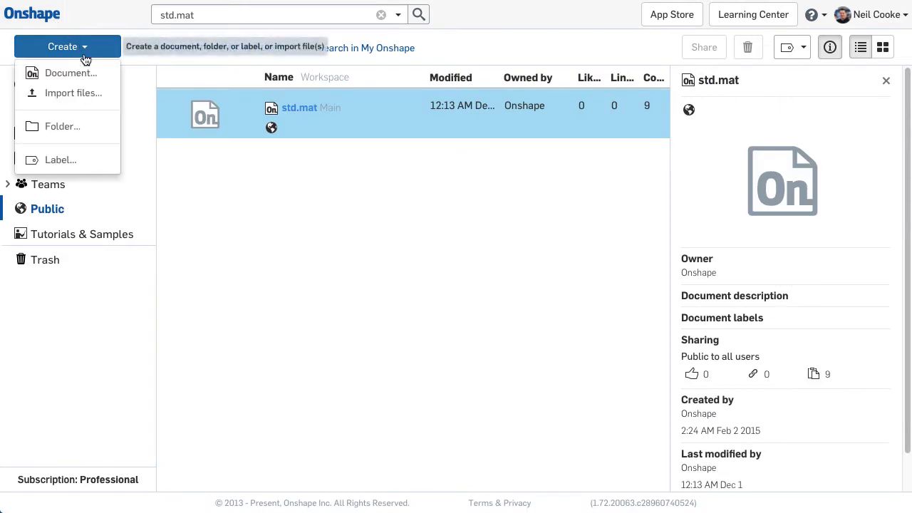
left_click(96, 74)
type("custom")
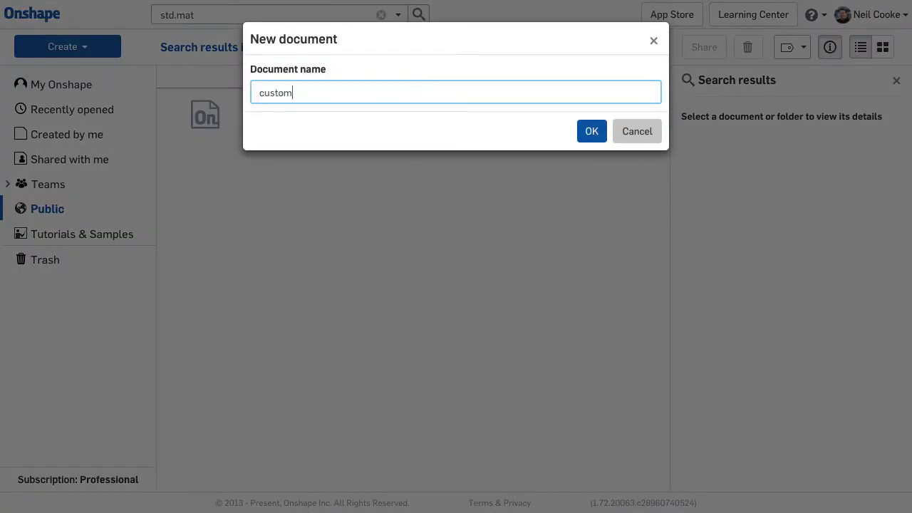
type(".mat")
key("Return")
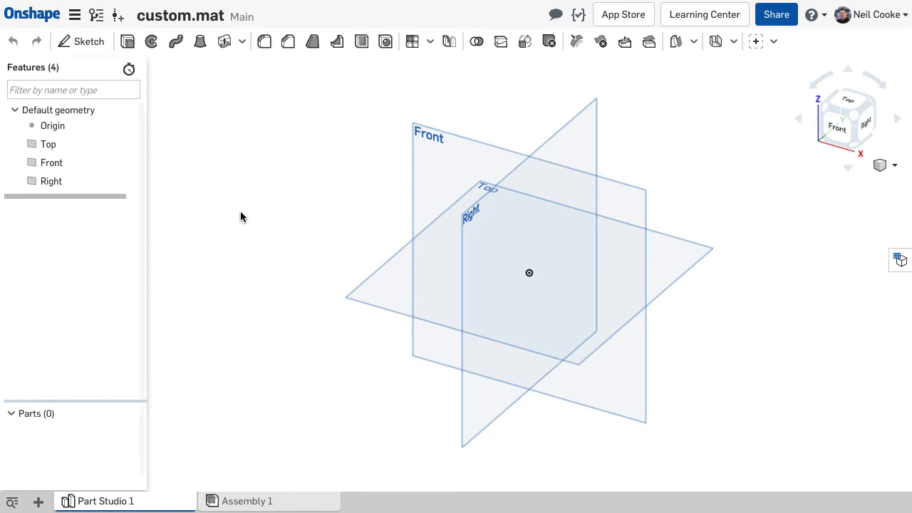
left_click(38, 501)
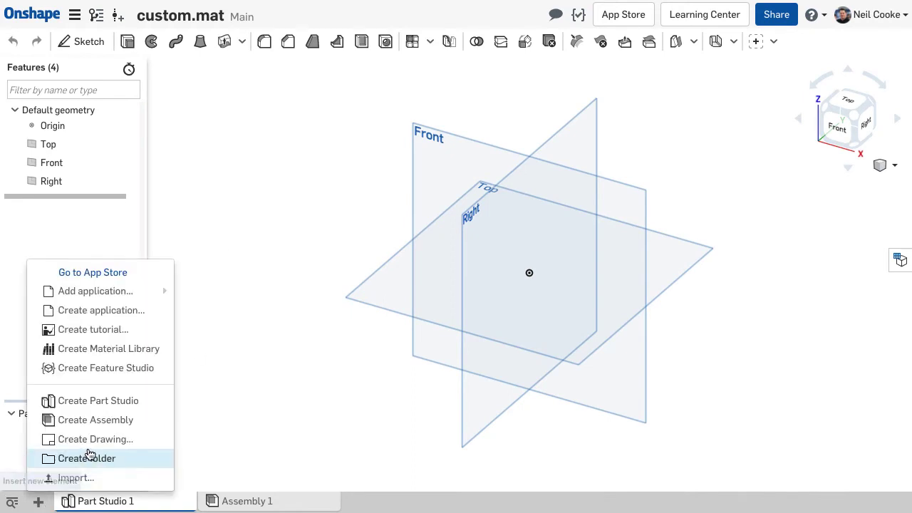
left_click(164, 350)
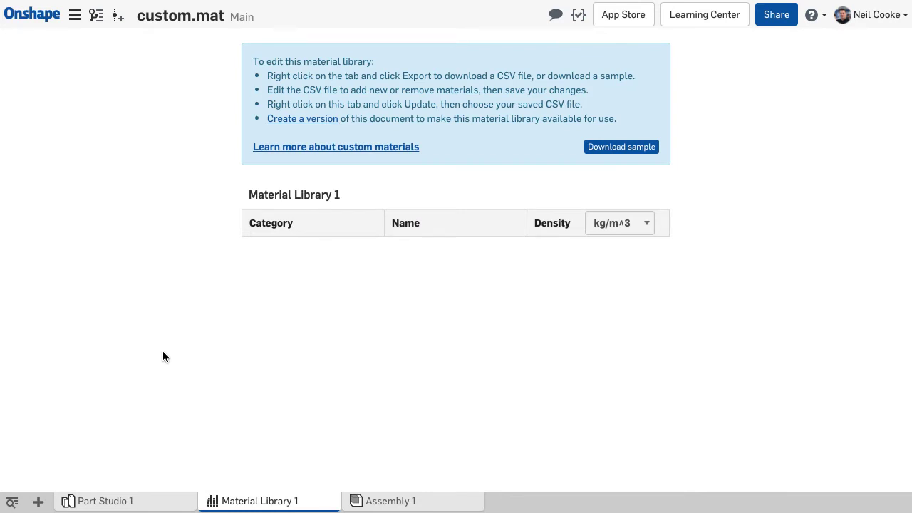
Delete the Part Studio 1 and Assembly 1 tabs from custom.mat
right_click(143, 499)
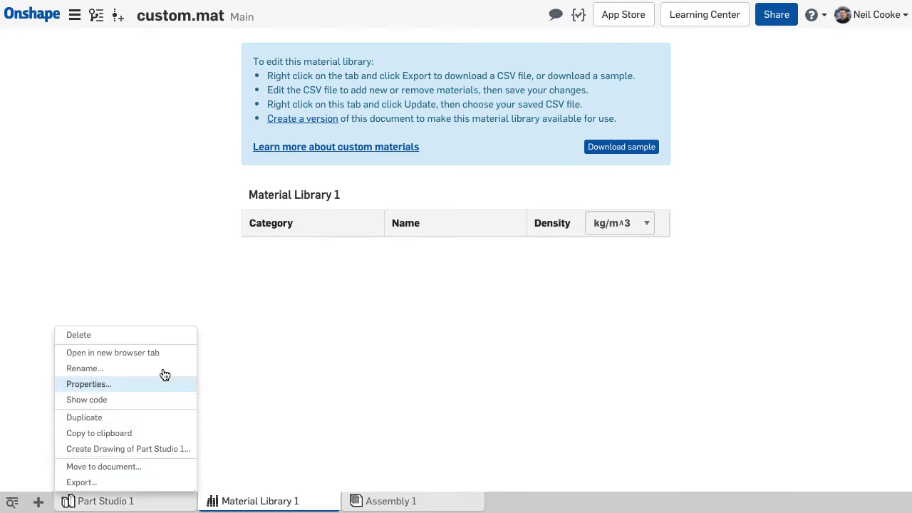
left_click(169, 334)
right_click(244, 499)
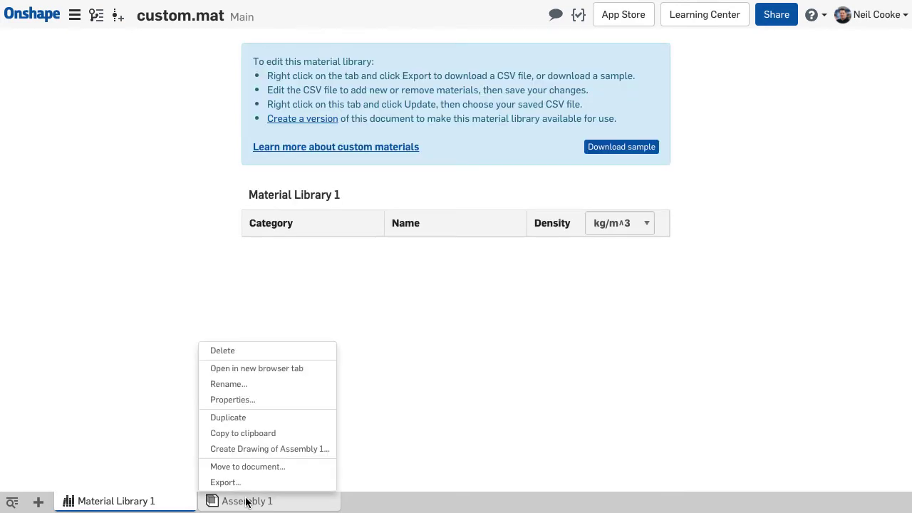
left_click(264, 357)
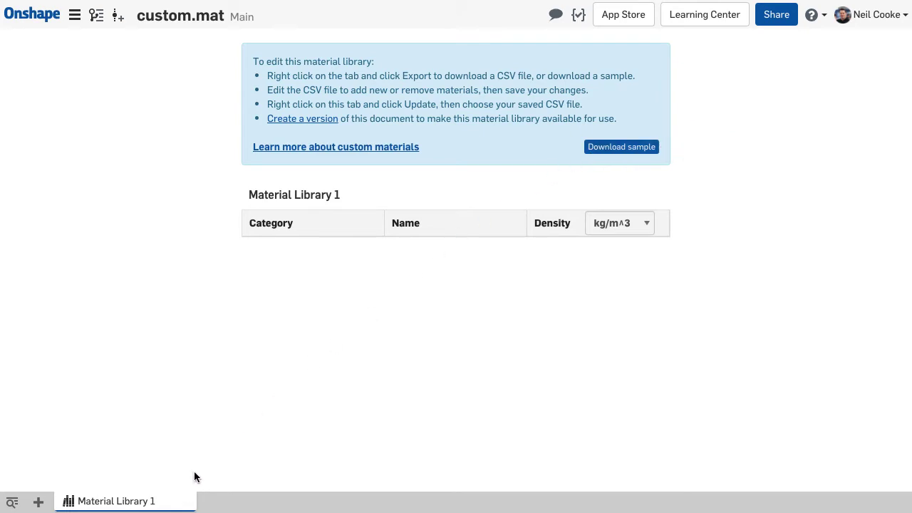
Update Material Library 1 from the downloaded custom.mat CSV and accept the plastics preview
right_click(179, 505)
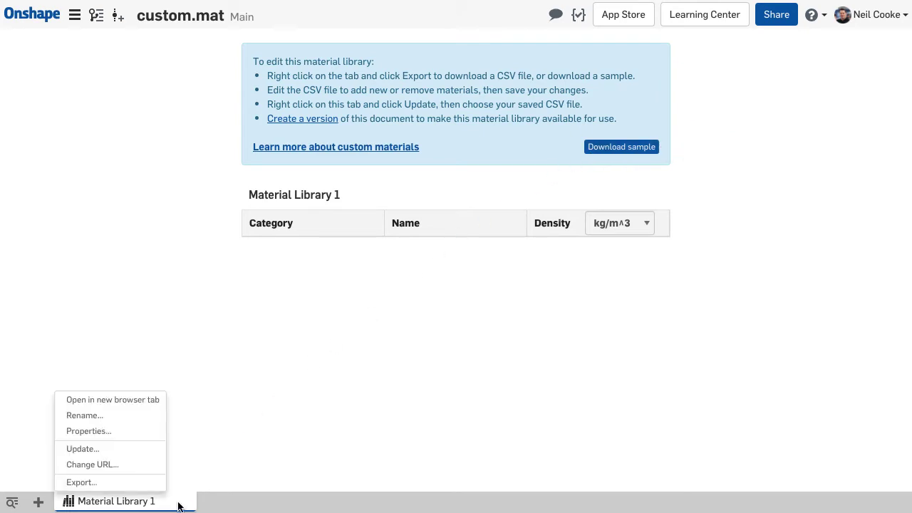
left_click(153, 455)
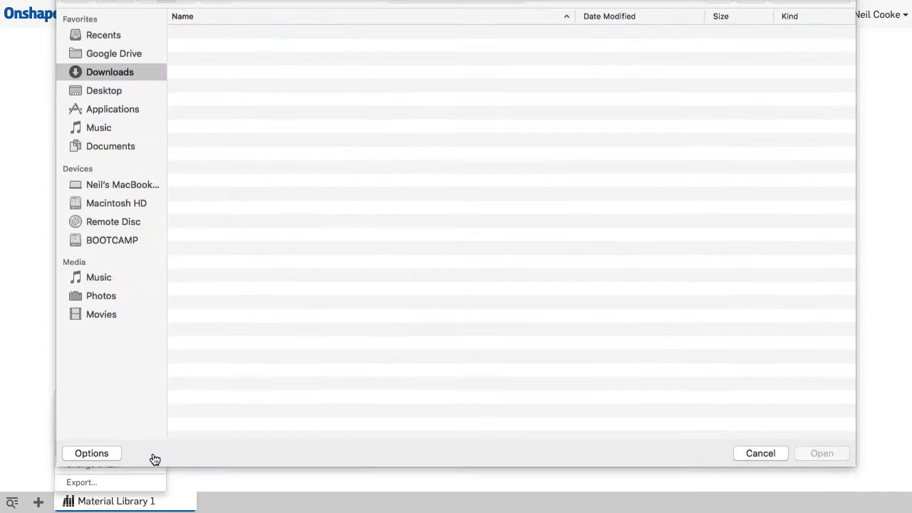
double_click(254, 52)
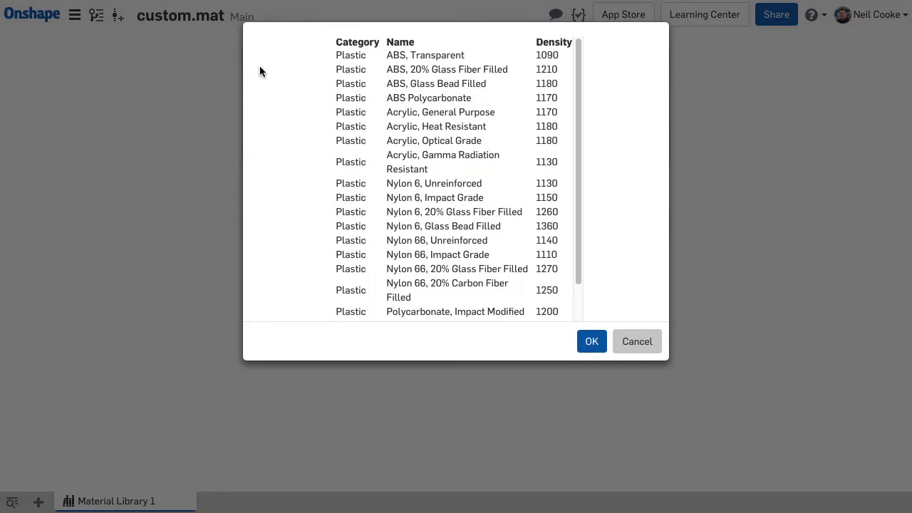
left_click(582, 342)
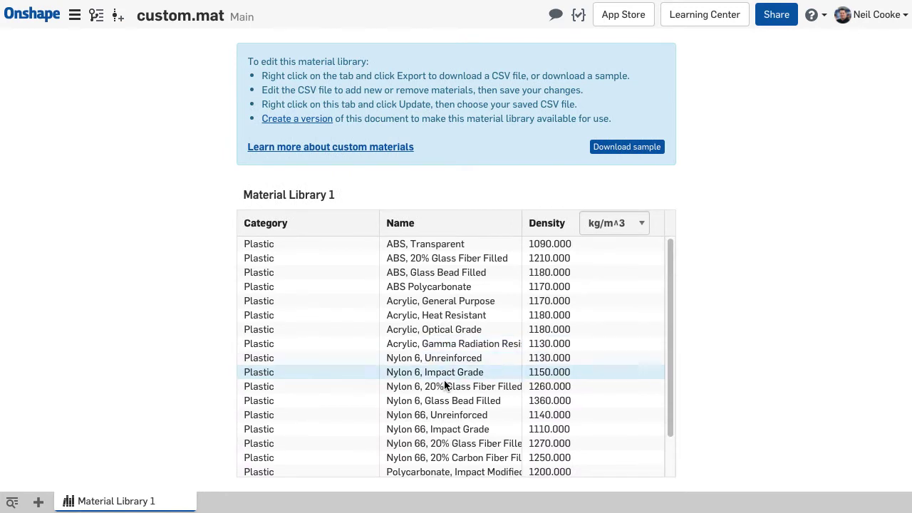
Rename Material Library 1 to Plastics
right_click(141, 502)
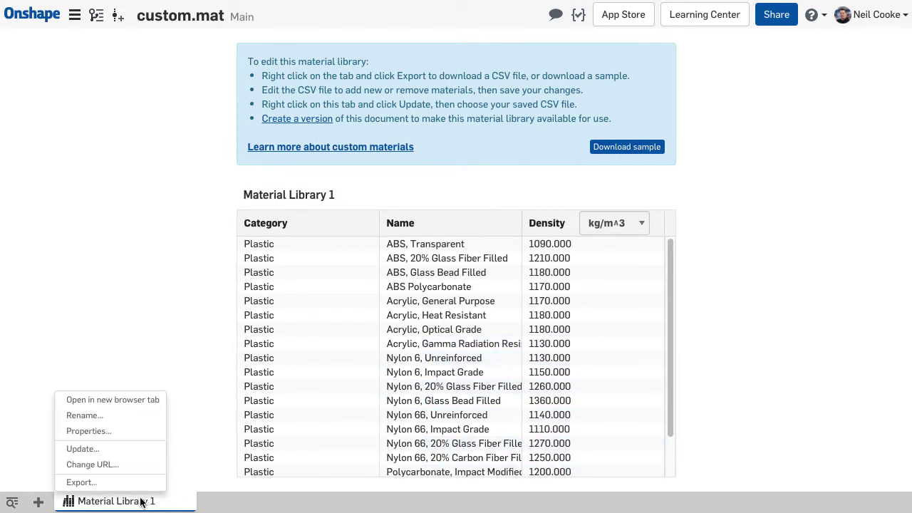
left_click(136, 420)
type("Plastic")
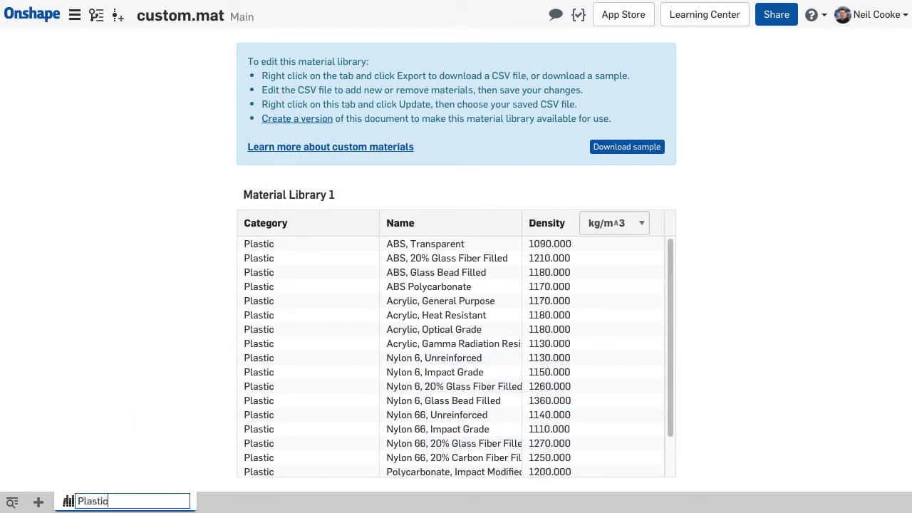
type("s")
key("Return")
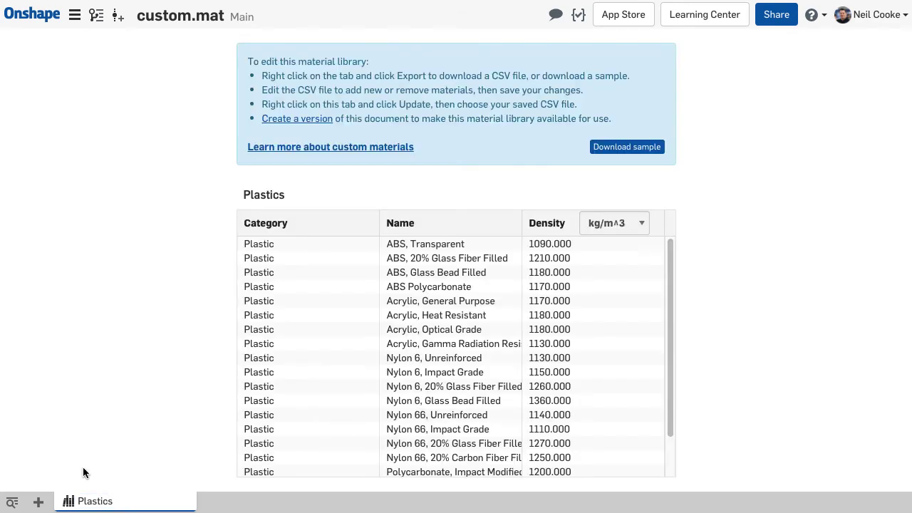
Add a second material library and rename it Metals
left_click(38, 502)
left_click(154, 353)
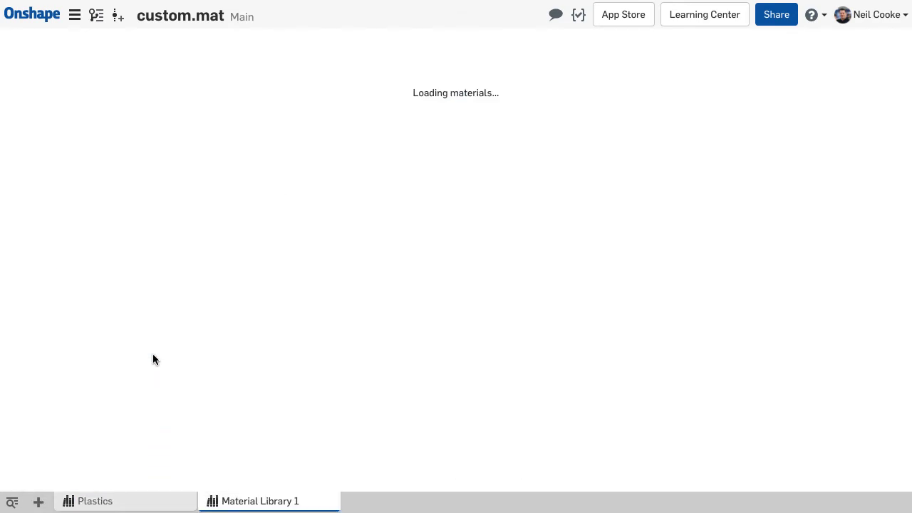
right_click(243, 502)
left_click(255, 401)
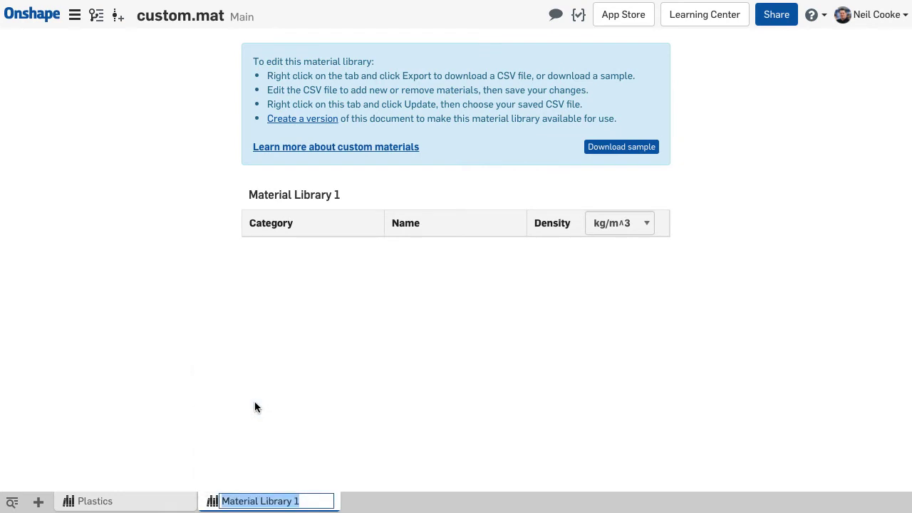
type("Metals")
key("Return")
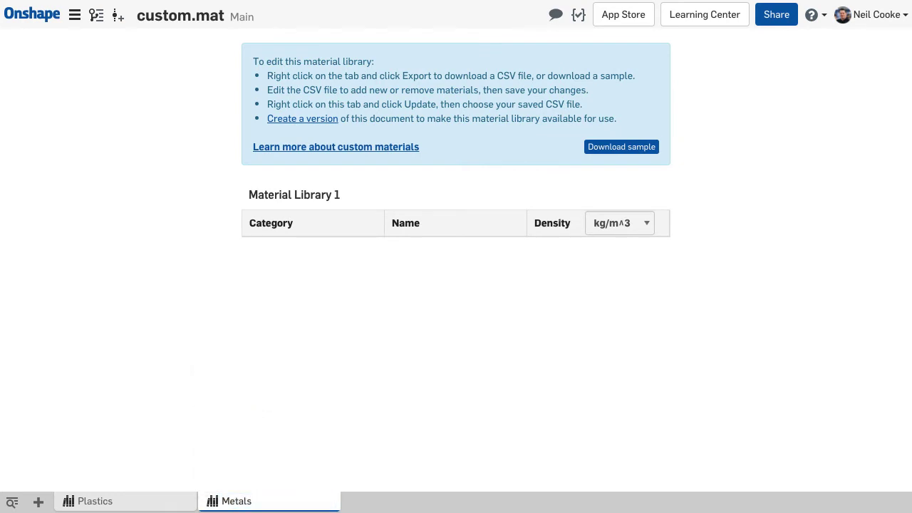
Return to the Plastics library and save version V1 of custom.mat
left_click(155, 501)
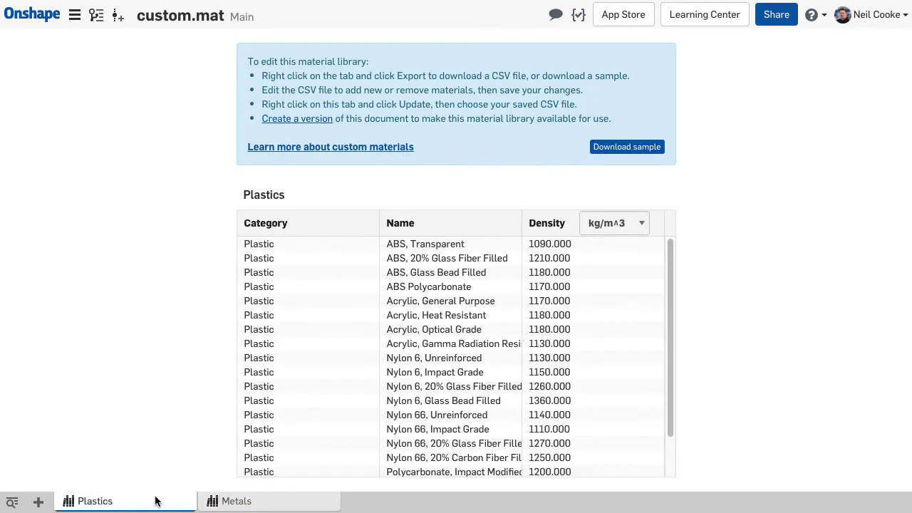
left_click(293, 119)
left_click(516, 225)
Share custom.mat with the Onshape company as Can view, with commenting unchecked
left_click(758, 26)
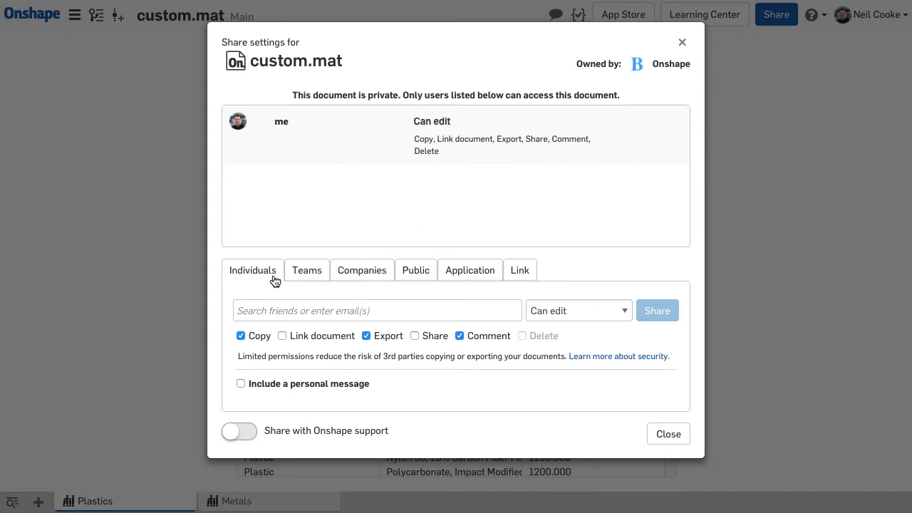
left_click(312, 277)
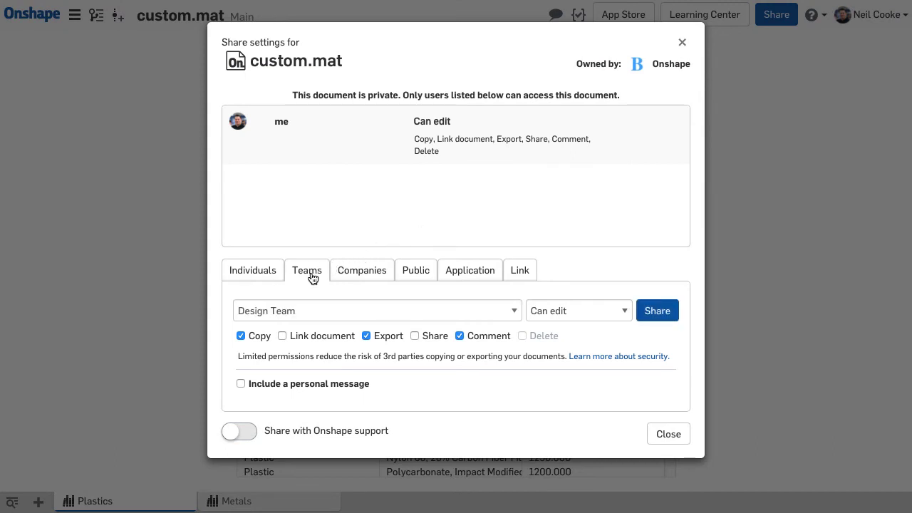
left_click(369, 277)
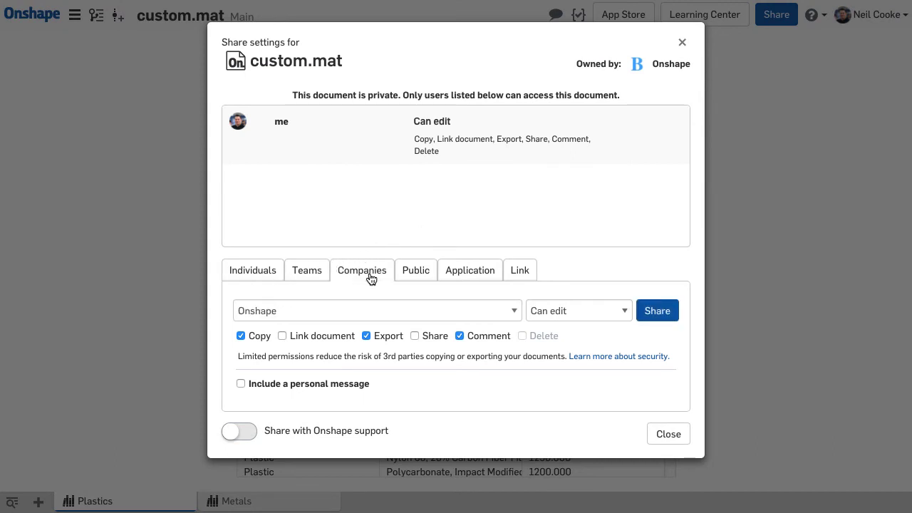
left_click(574, 312)
left_click(576, 325)
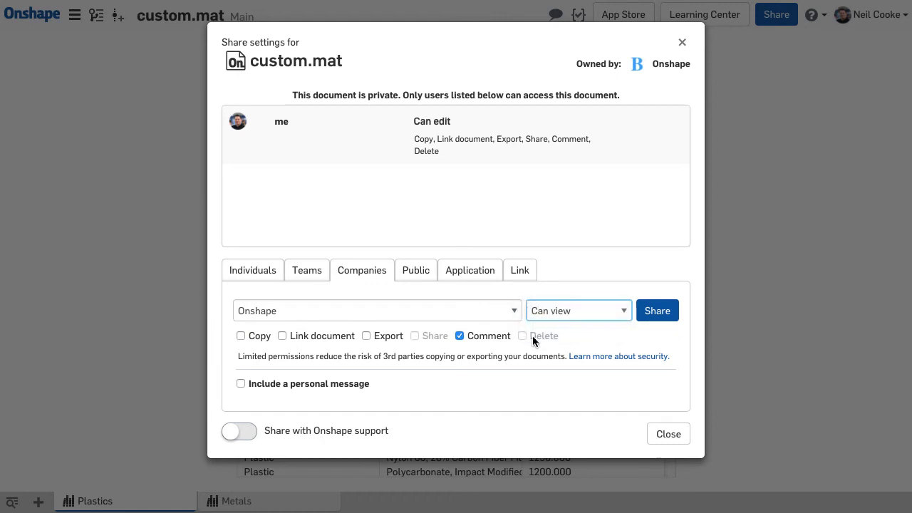
left_click(489, 336)
left_click(655, 312)
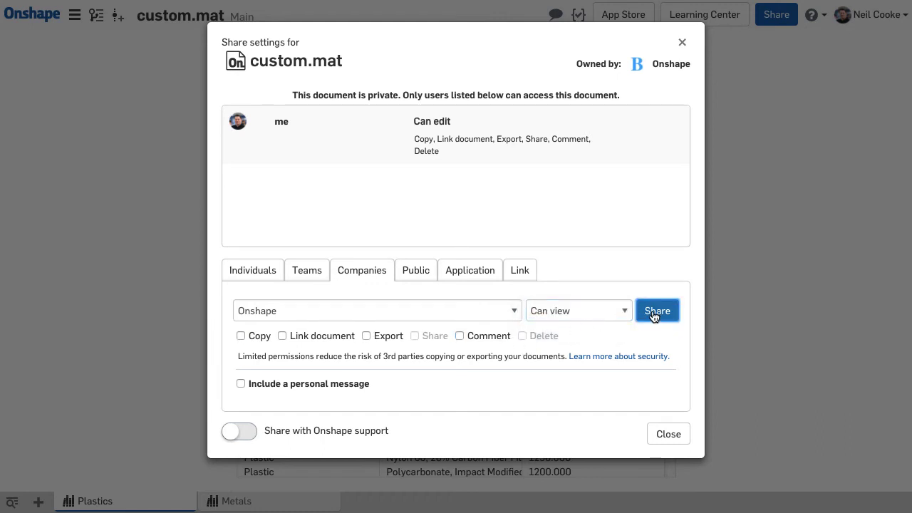
left_click(673, 429)
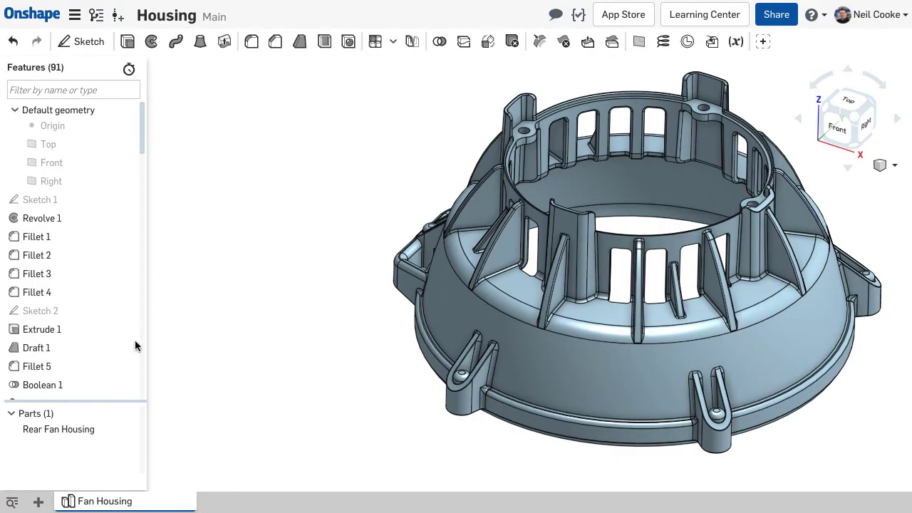
Start assigning a material to Rear Fan Housing, first searching and picking plain Nylon
right_click(56, 429)
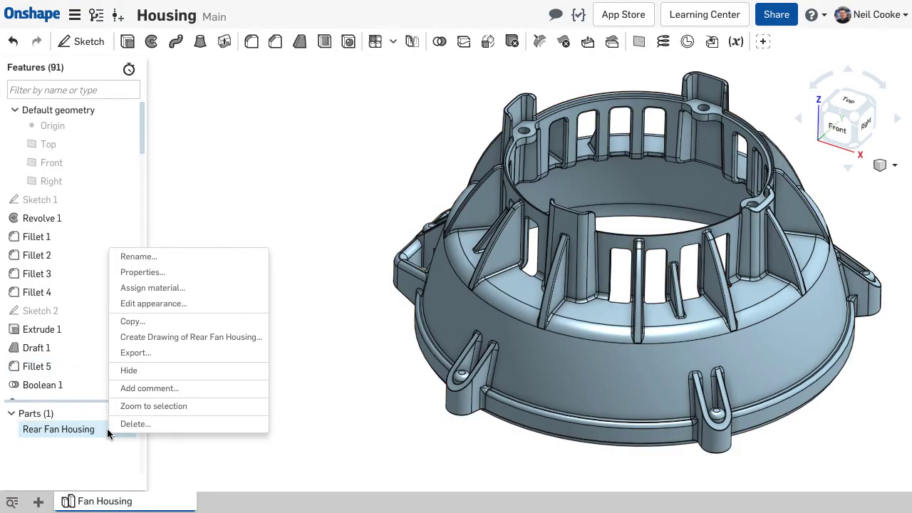
left_click(219, 294)
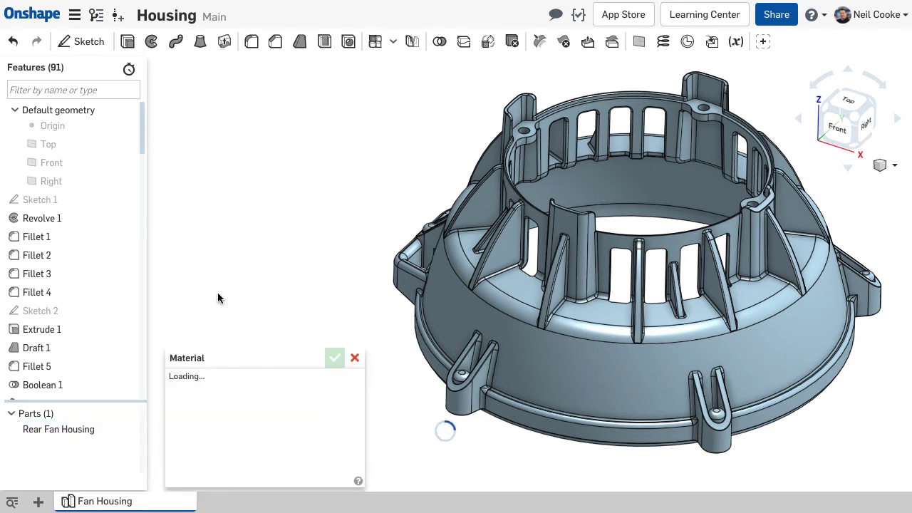
left_click(244, 412)
type("nylon")
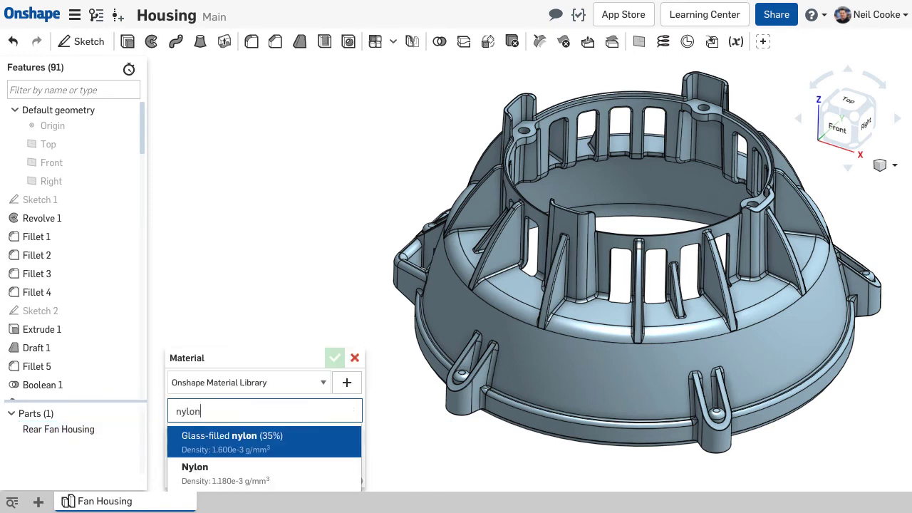
left_click(214, 471)
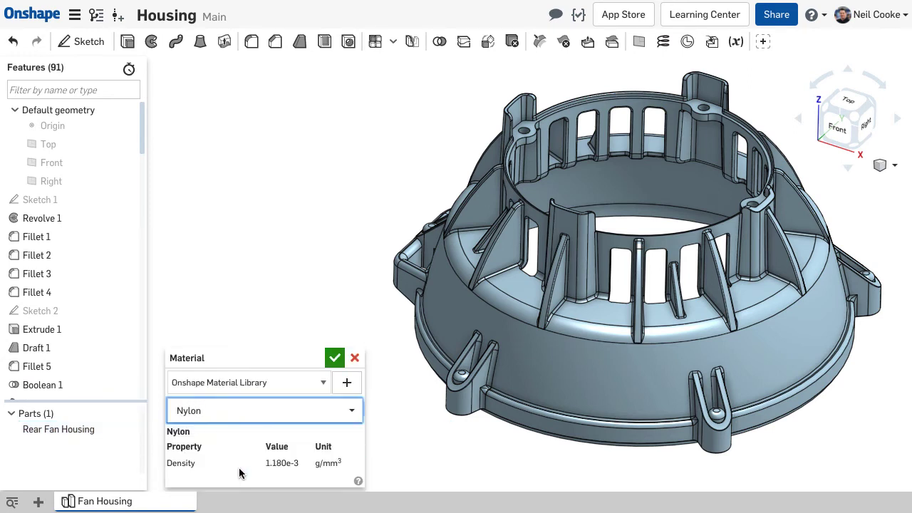
Add the Plastics library from custom.mat in My Onshape to the material picker
left_click(340, 389)
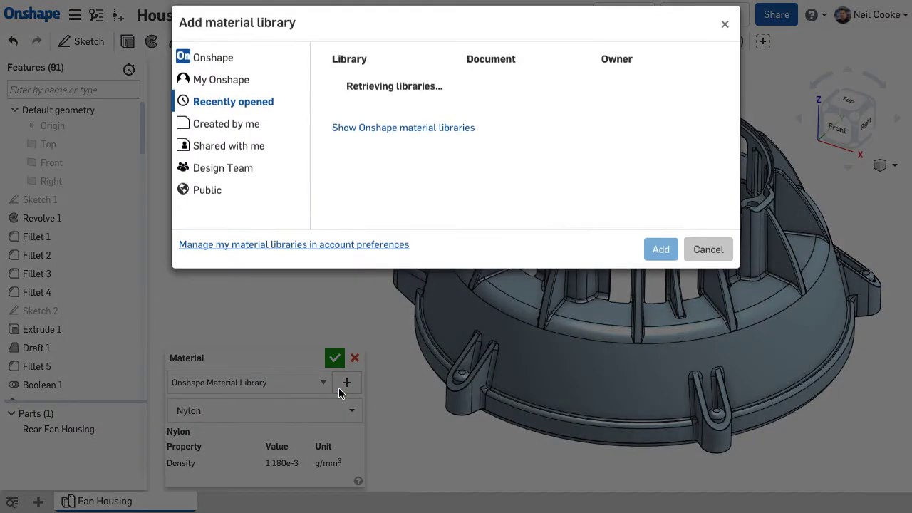
left_click(272, 86)
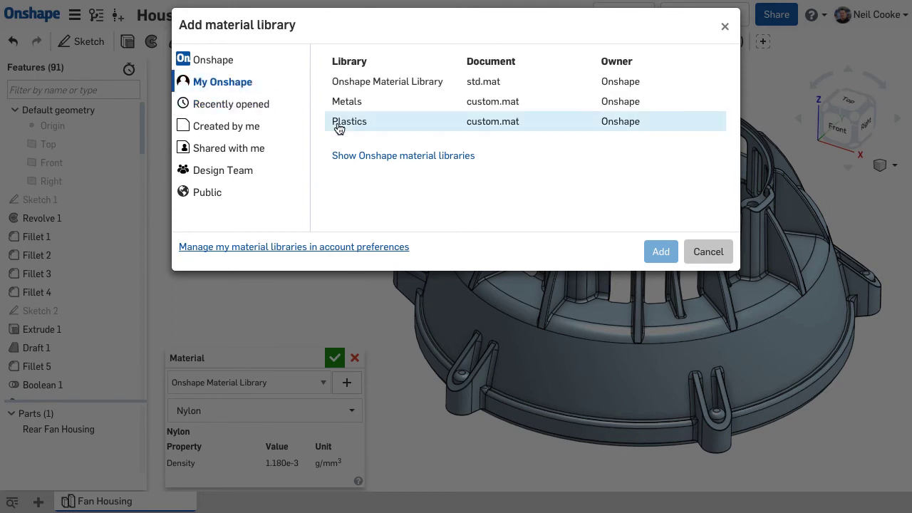
left_click(339, 127)
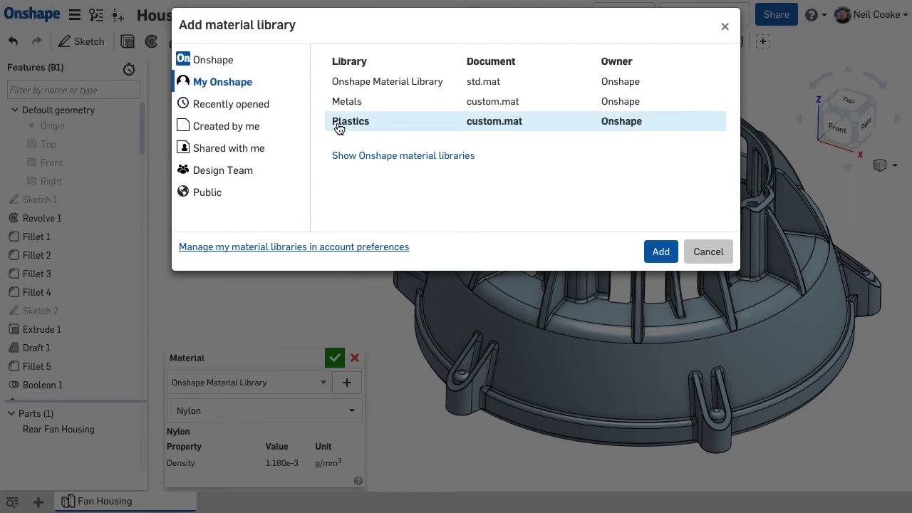
left_click(666, 255)
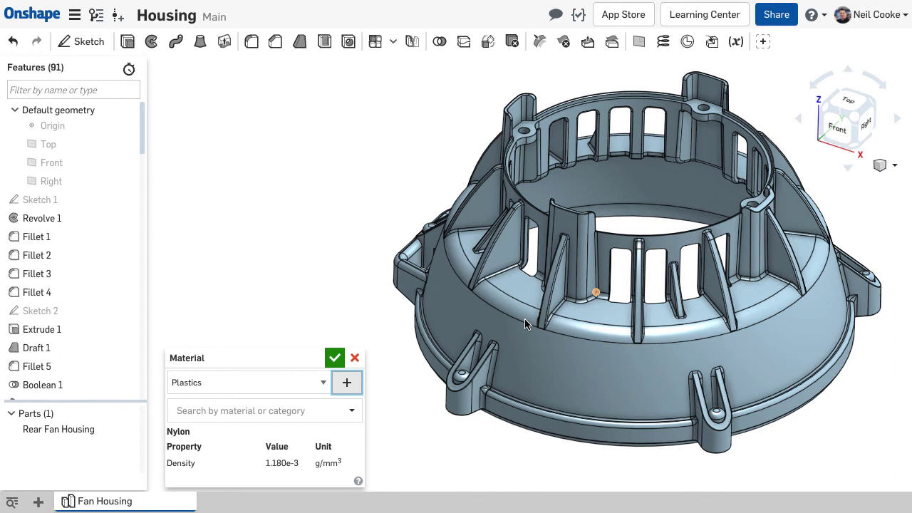
Choose Nylon 66, 20% Carbon Fiber Filled from Plastics and confirm the assignment
left_click(351, 411)
left_click_drag(356, 278, 360, 345)
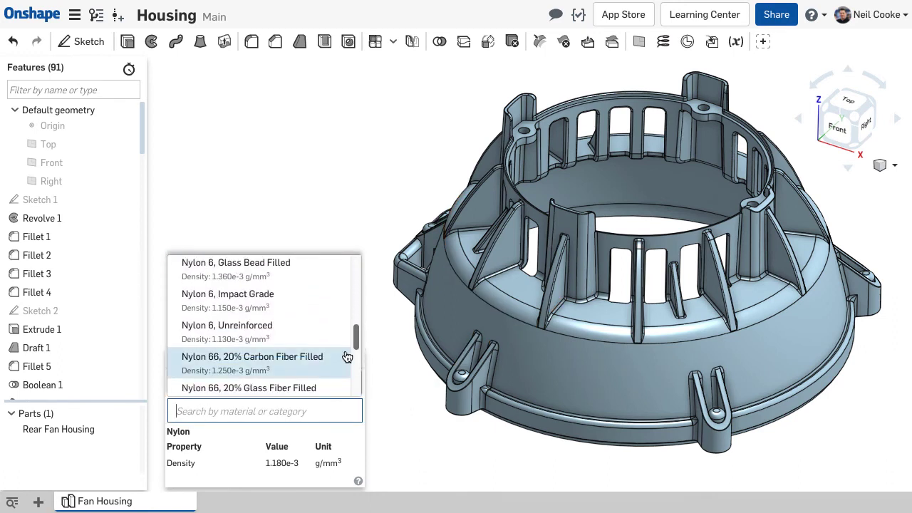
left_click(340, 360)
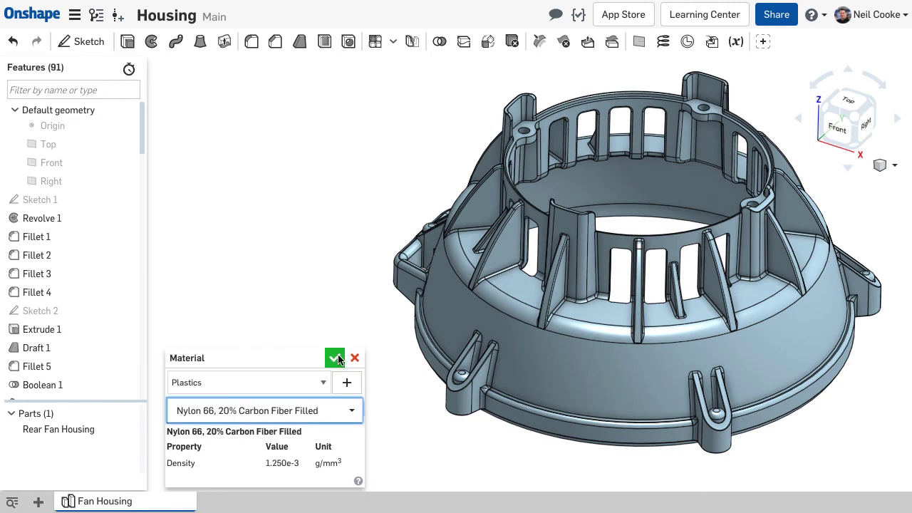
left_click(335, 357)
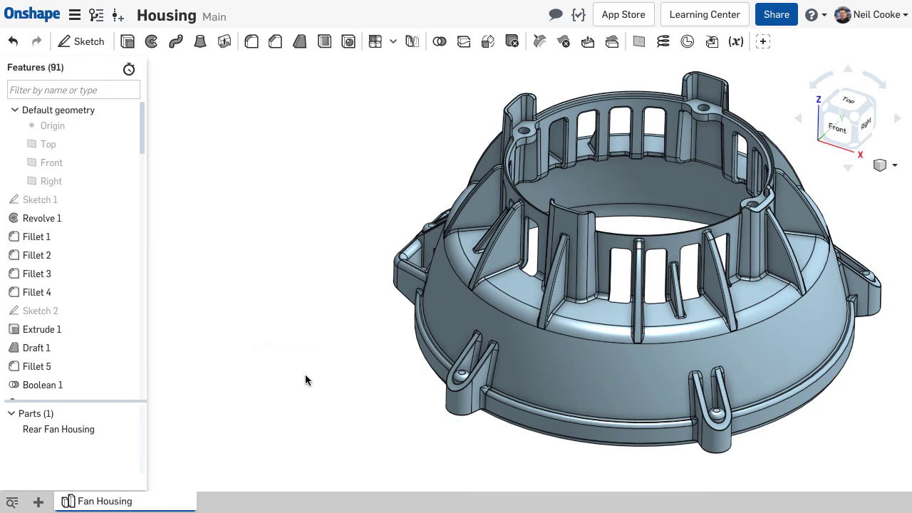
Confirm Rear Fan Housing's mass is 259.18858 g, then open the account menu
left_click(123, 428)
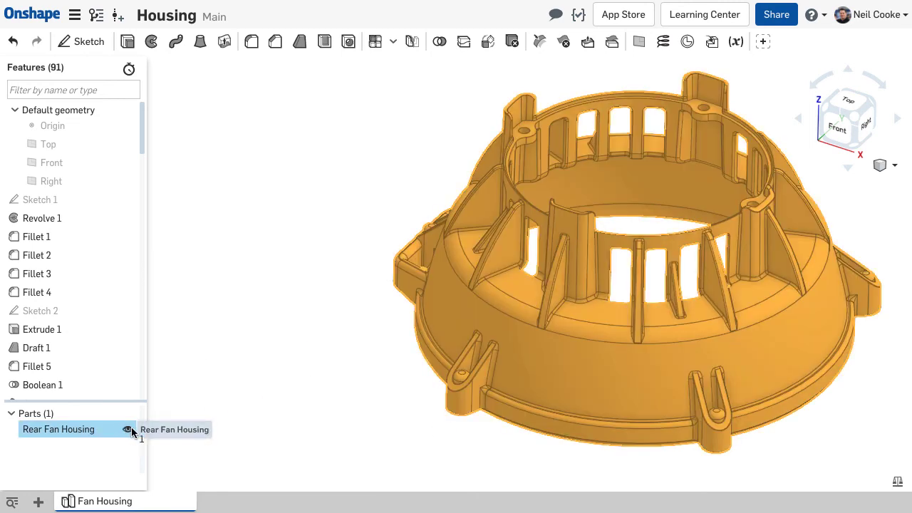
left_click(899, 485)
left_click(649, 296)
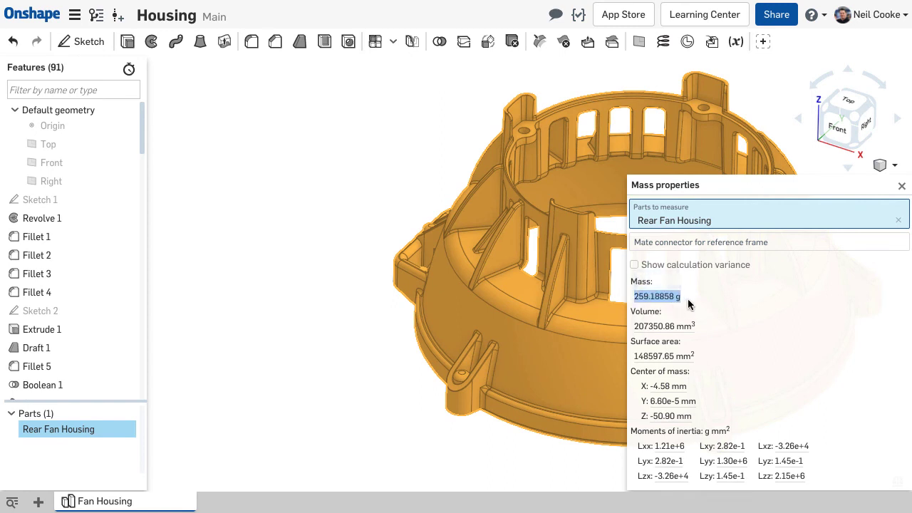
left_click(901, 187)
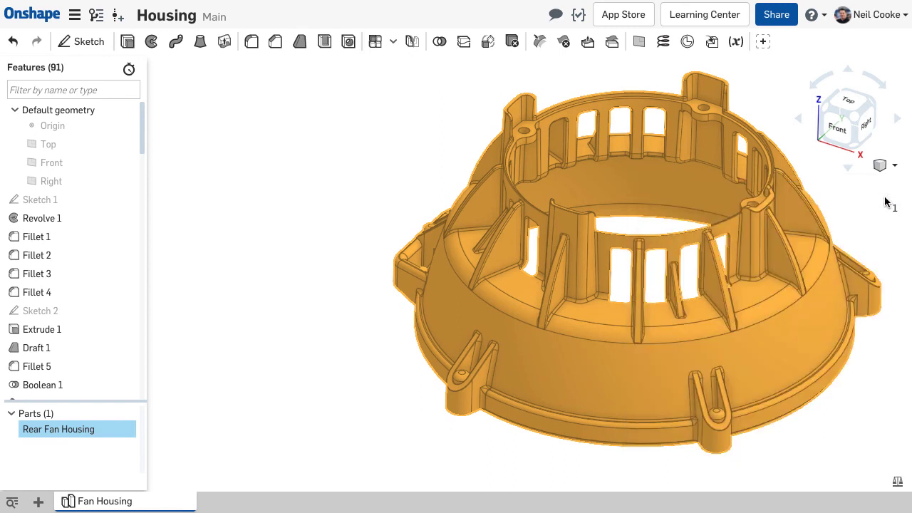
left_click(874, 216)
left_click(899, 17)
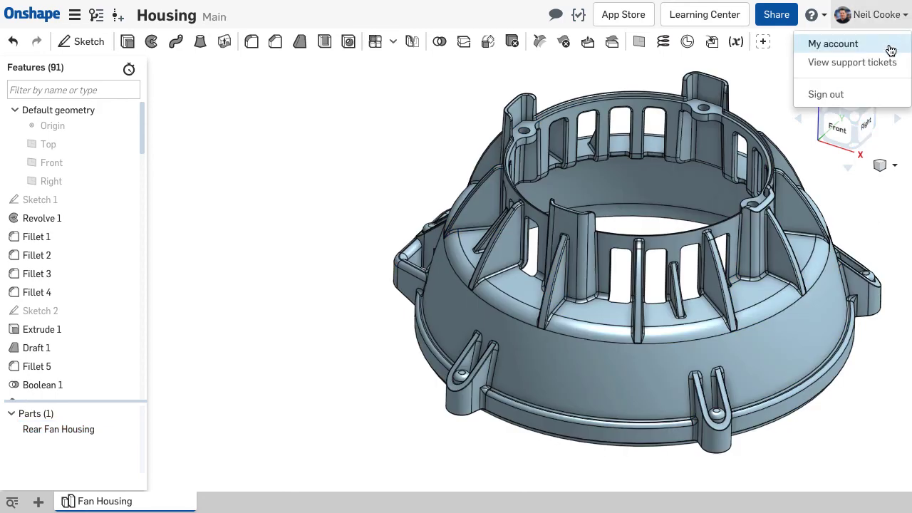
Show account Preferences' Material libraries, listing std.mat and Plastics (custom.mat)
left_click(891, 48)
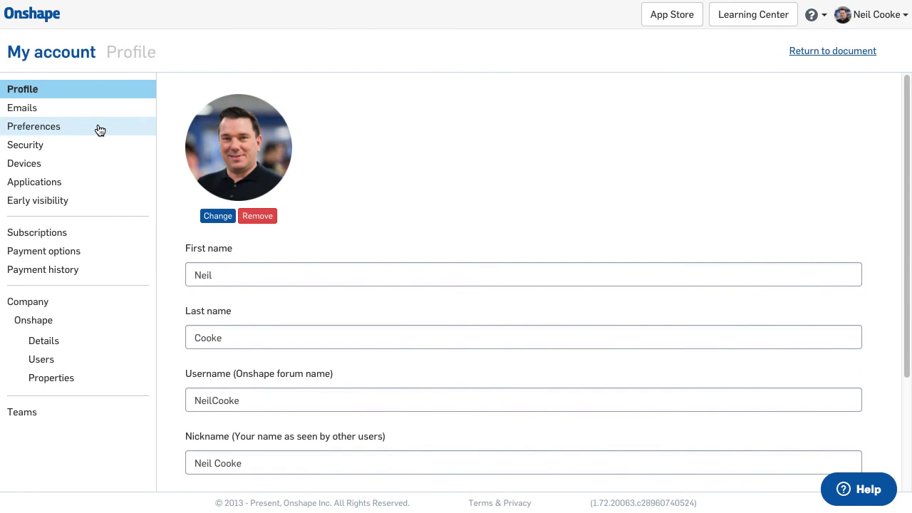
left_click(105, 128)
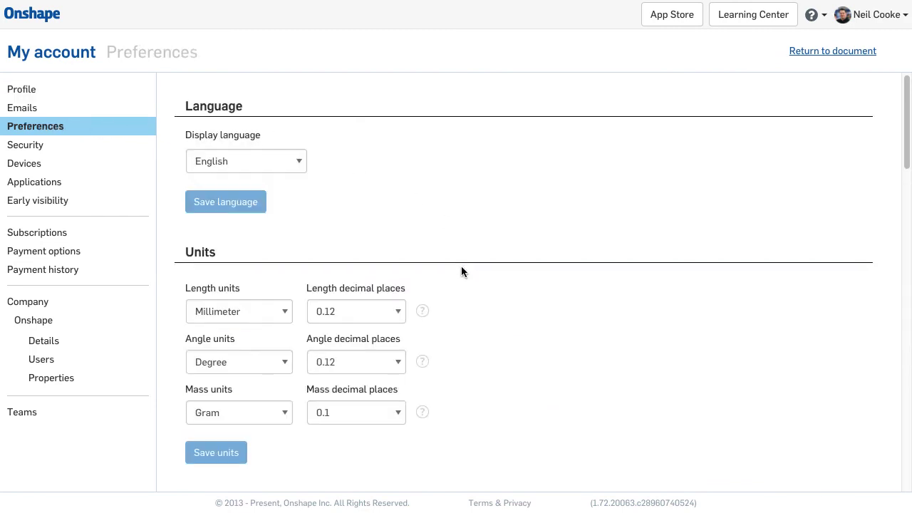
scroll(463, 274, "down", 10)
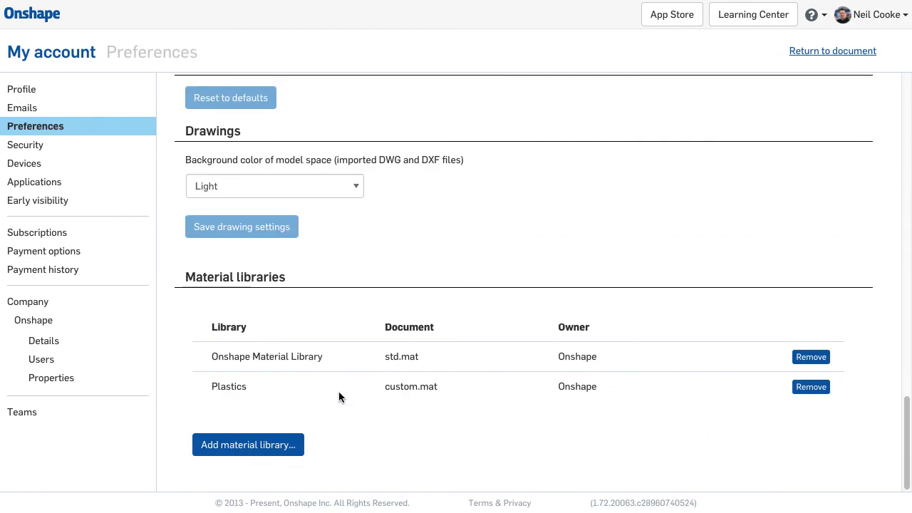
left_click(299, 456)
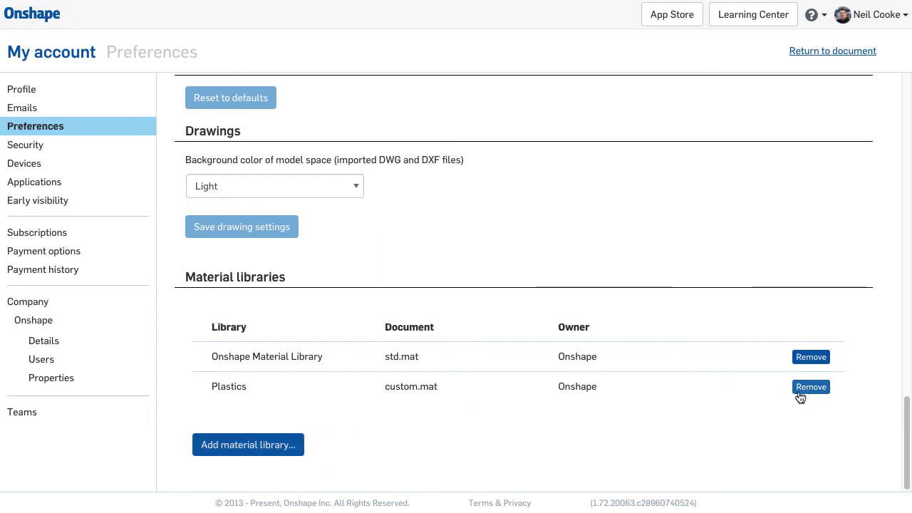